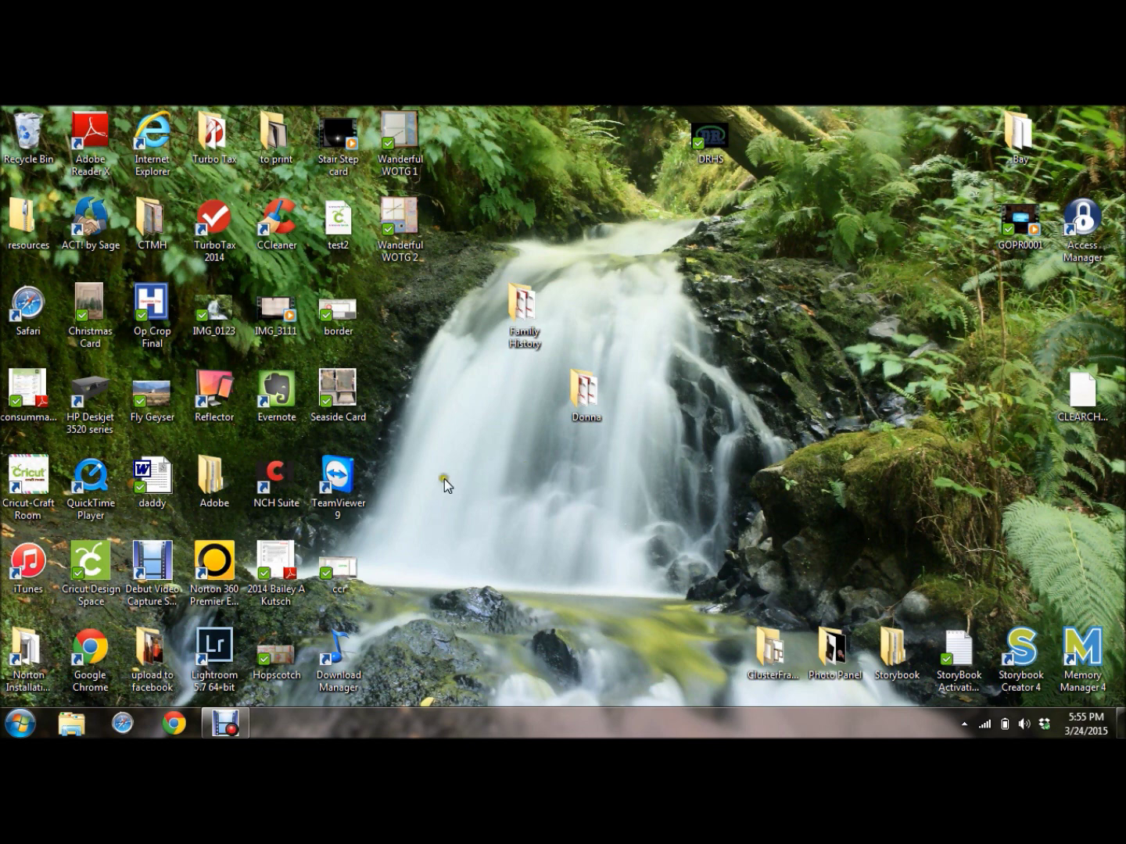
click(176, 722)
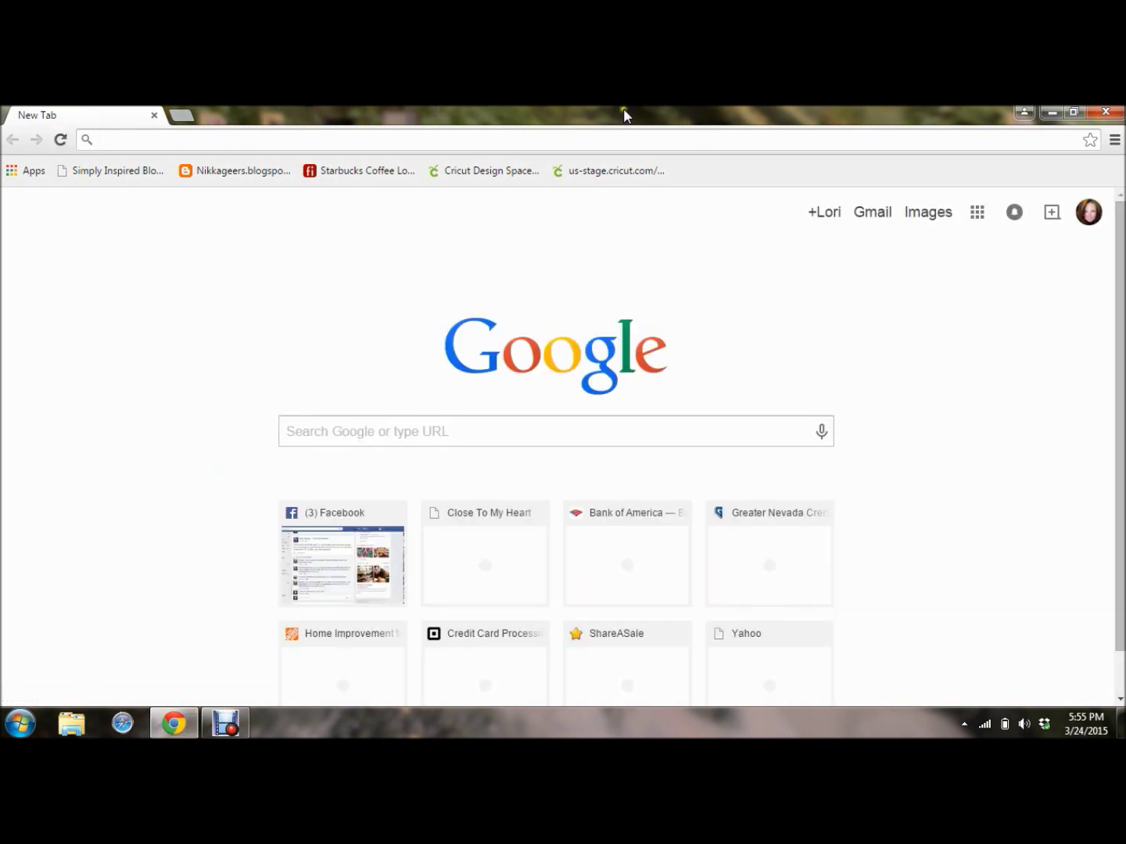
click(474, 141)
text(www.youtube.com)
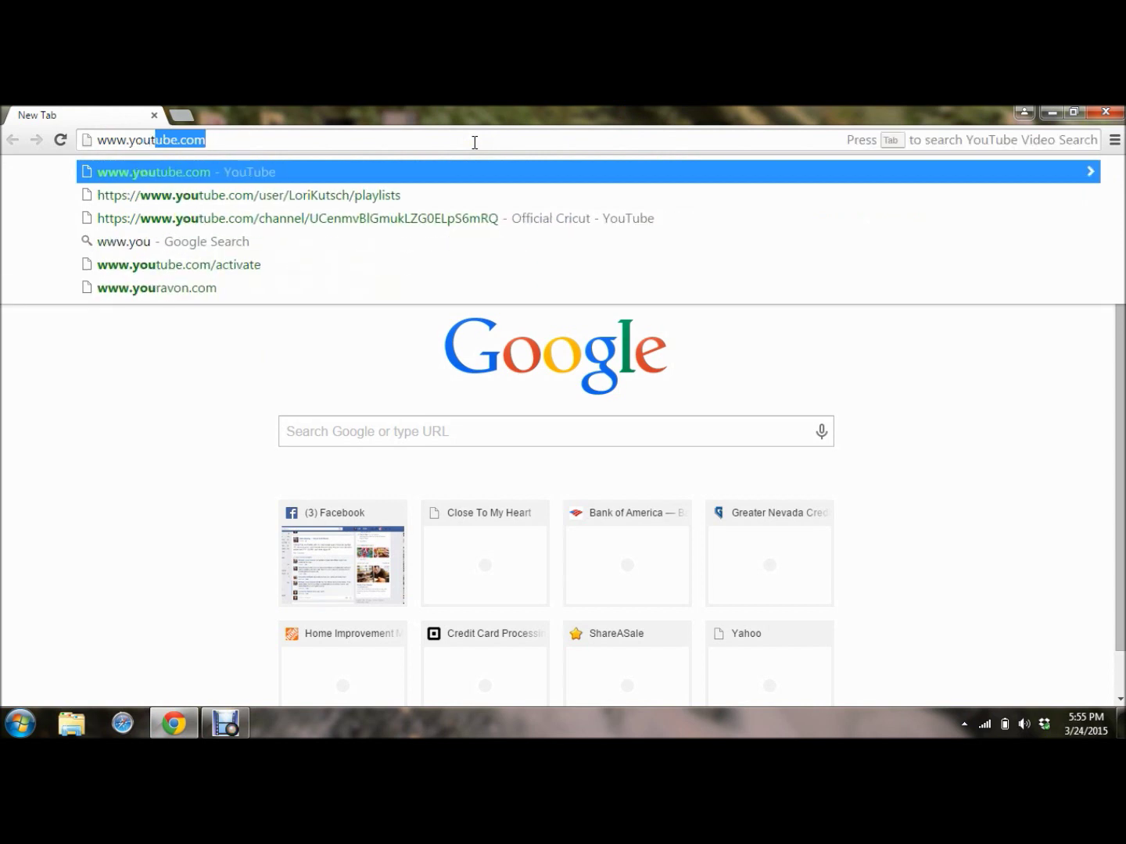
key(Return)
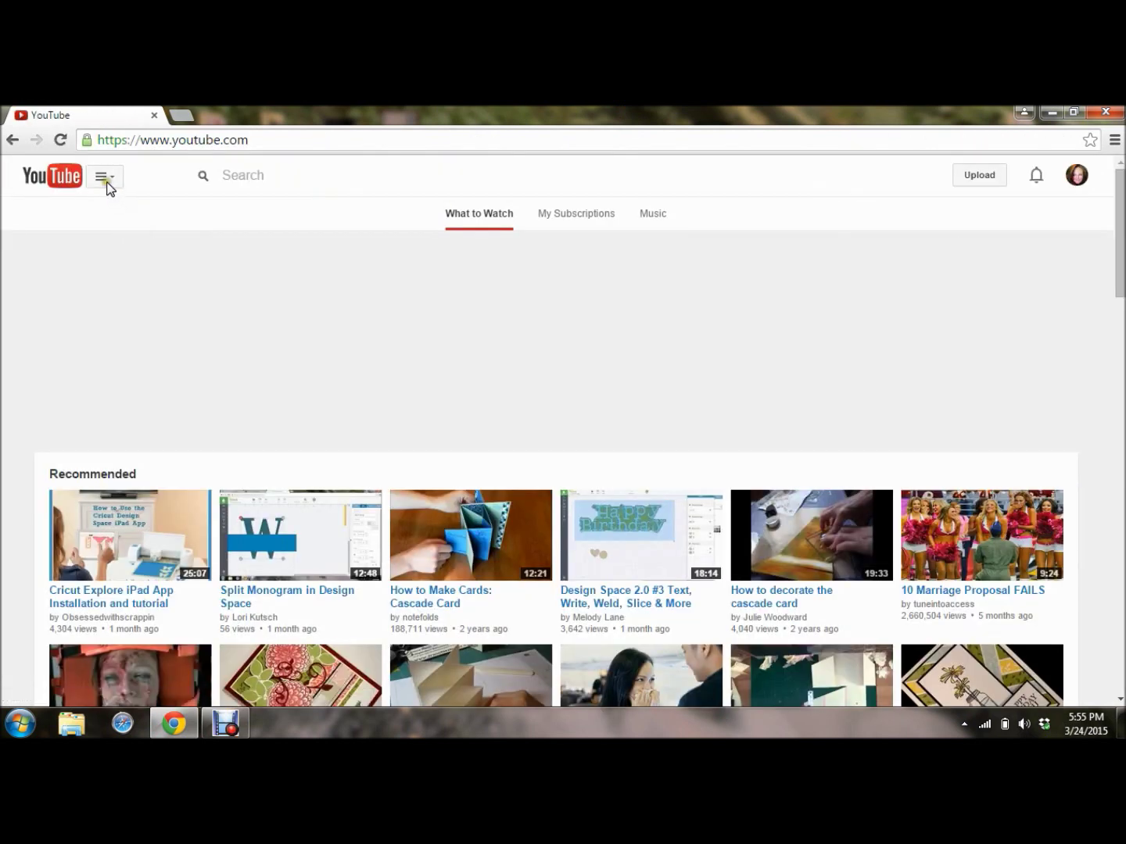
Type 'cricut offi' into the YouTube search box.
click(106, 181)
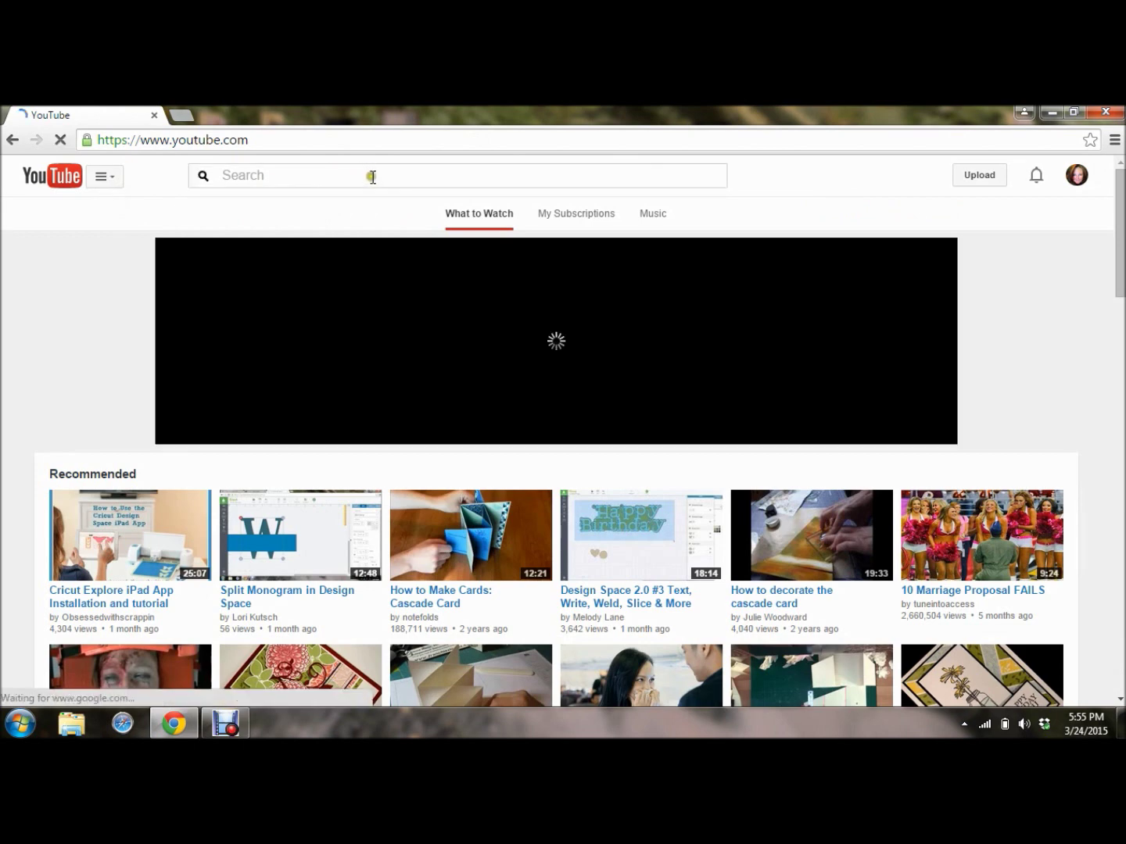
click(306, 175)
text(cricut)
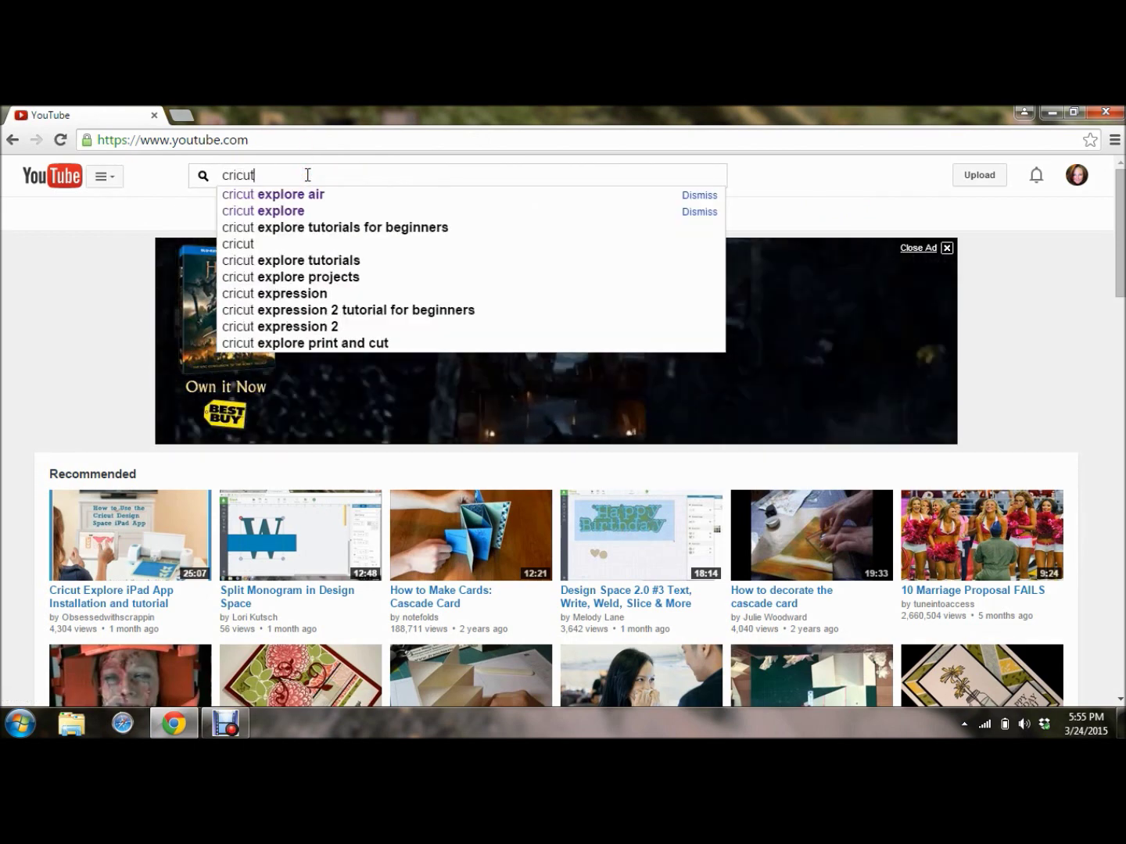
text( offi)
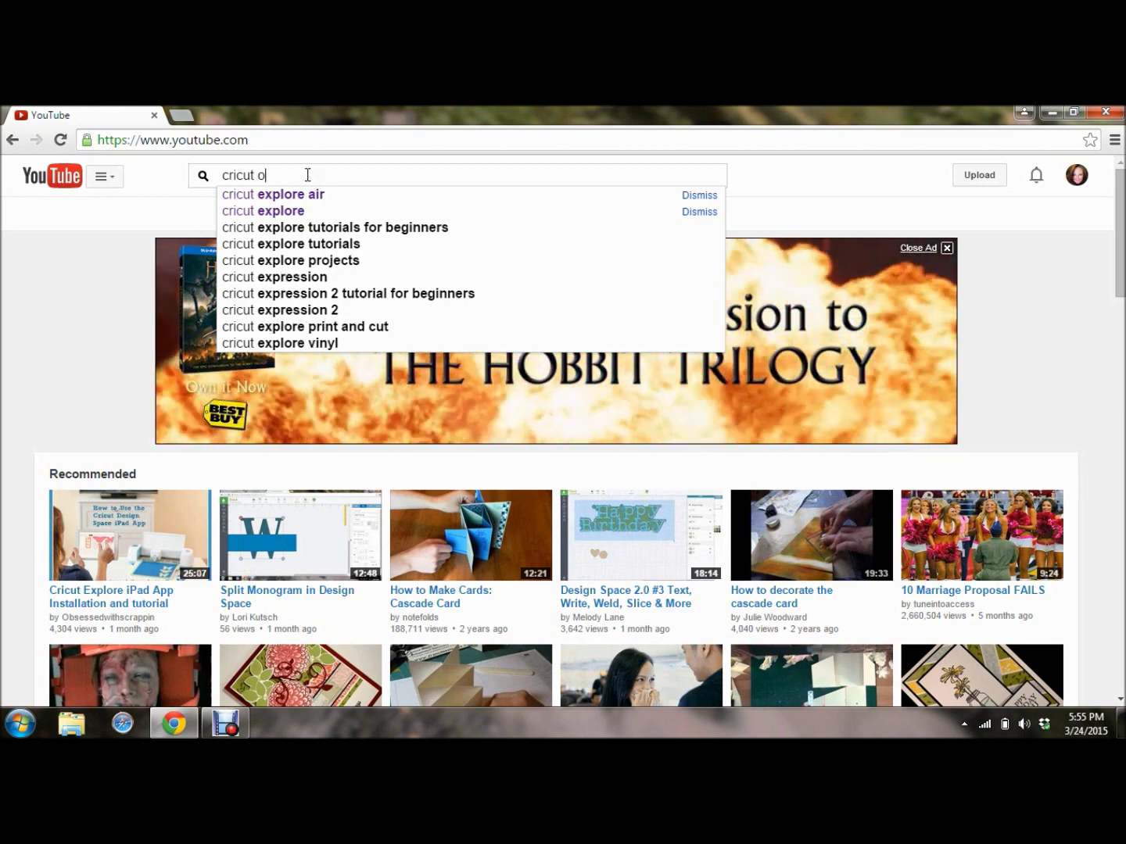
Search YouTube for 'cricut official', scroll the results, then close Chrome.
click(285, 194)
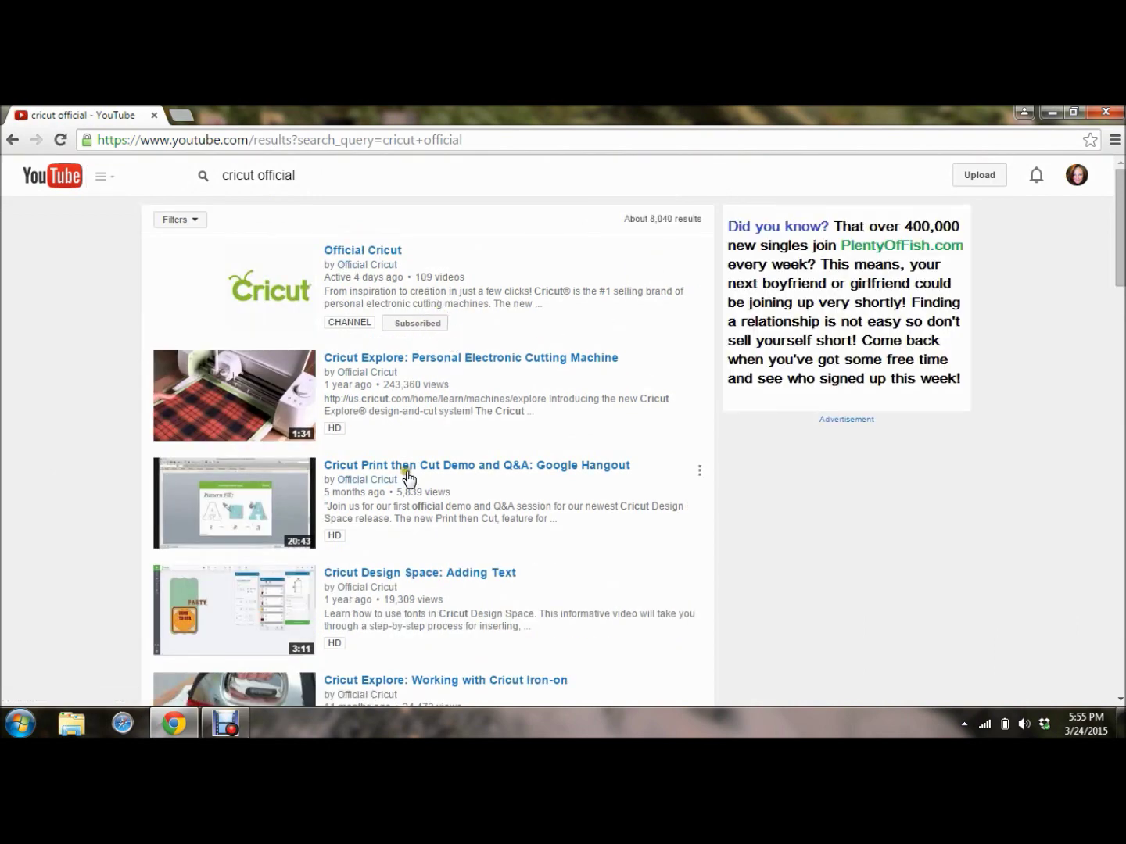
mouse_move(1115, 204)
mouse_down()
mouse_move(1116, 476)
mouse_move(1115, 179)
mouse_up()
click(1107, 112)
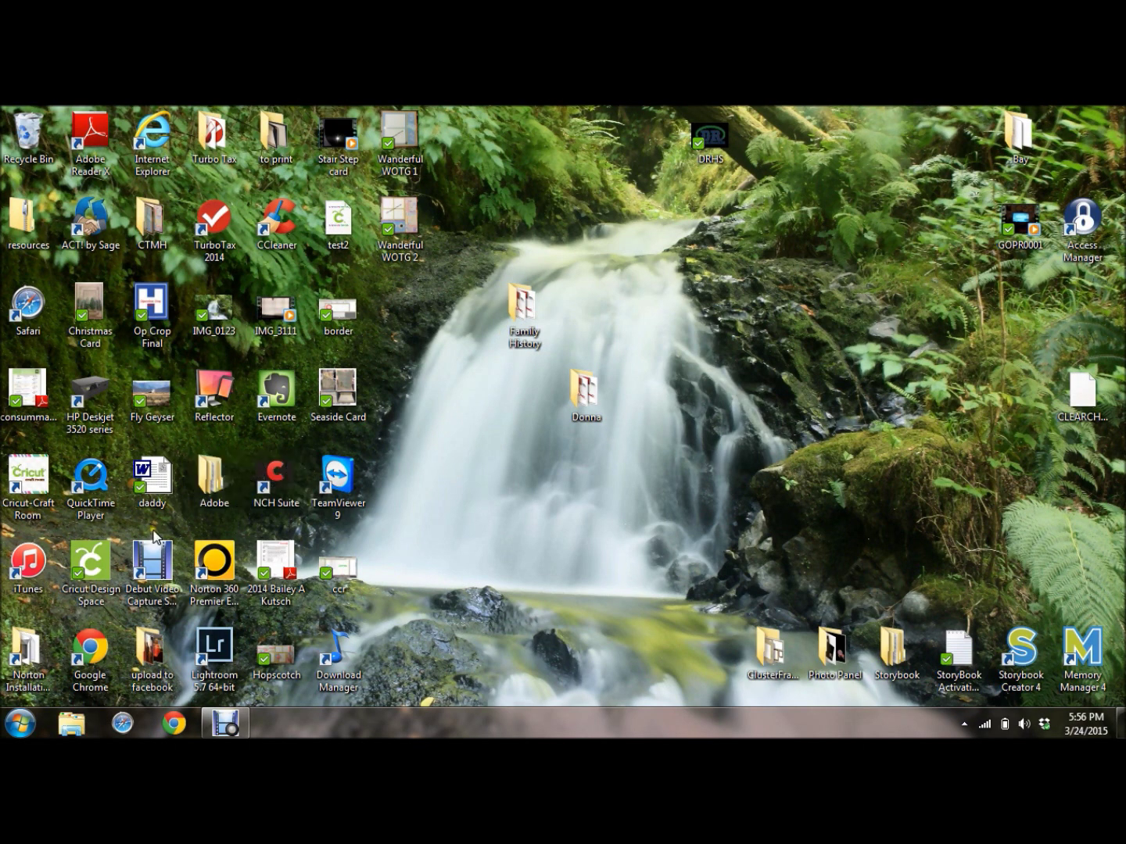
Launch Cricut Design Space from its desktop shortcut.
click(87, 557)
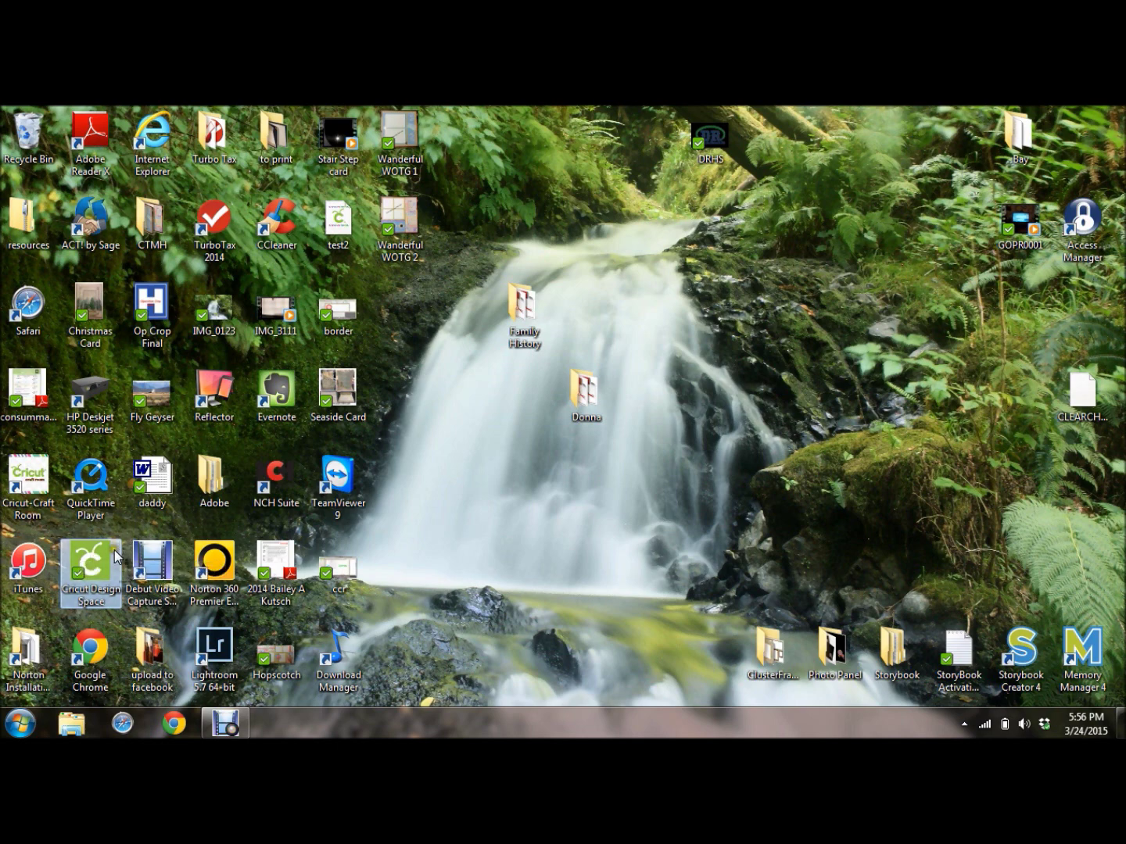
double_click(93, 561)
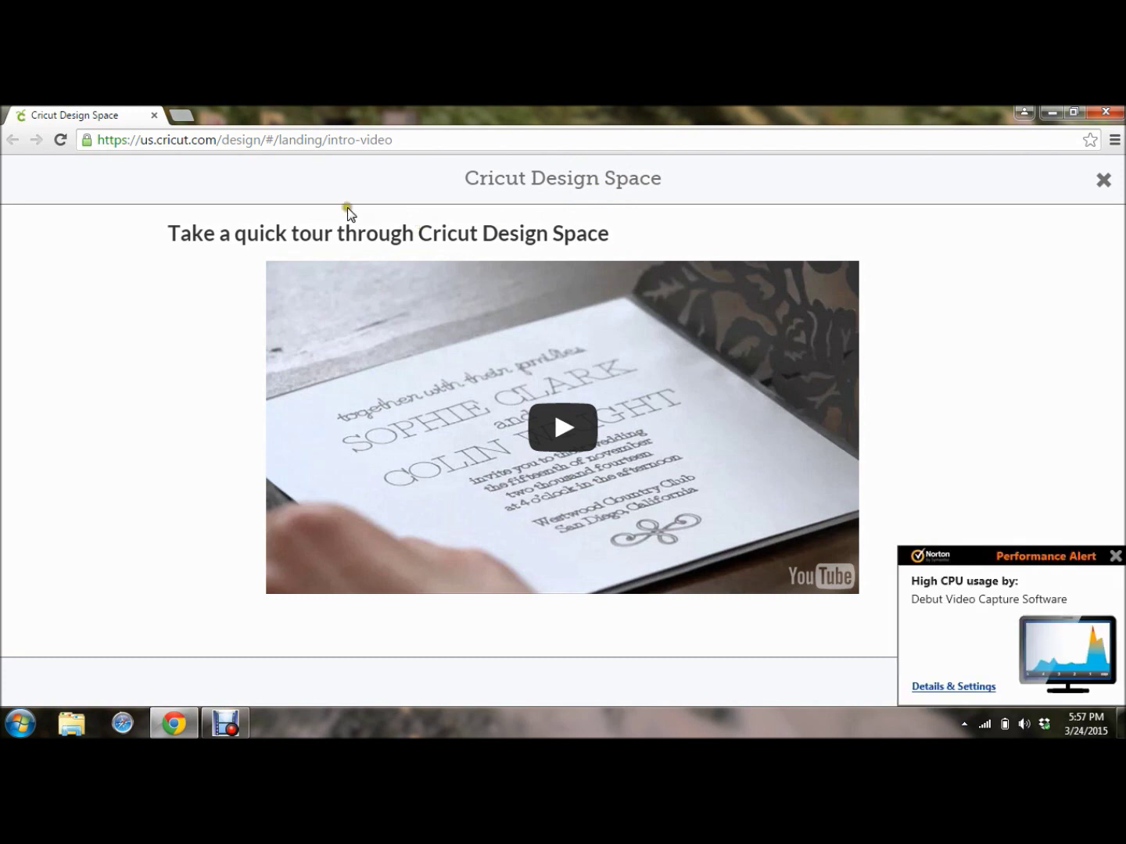
Dismiss the Norton performance alert and close the intro tour video.
click(1116, 555)
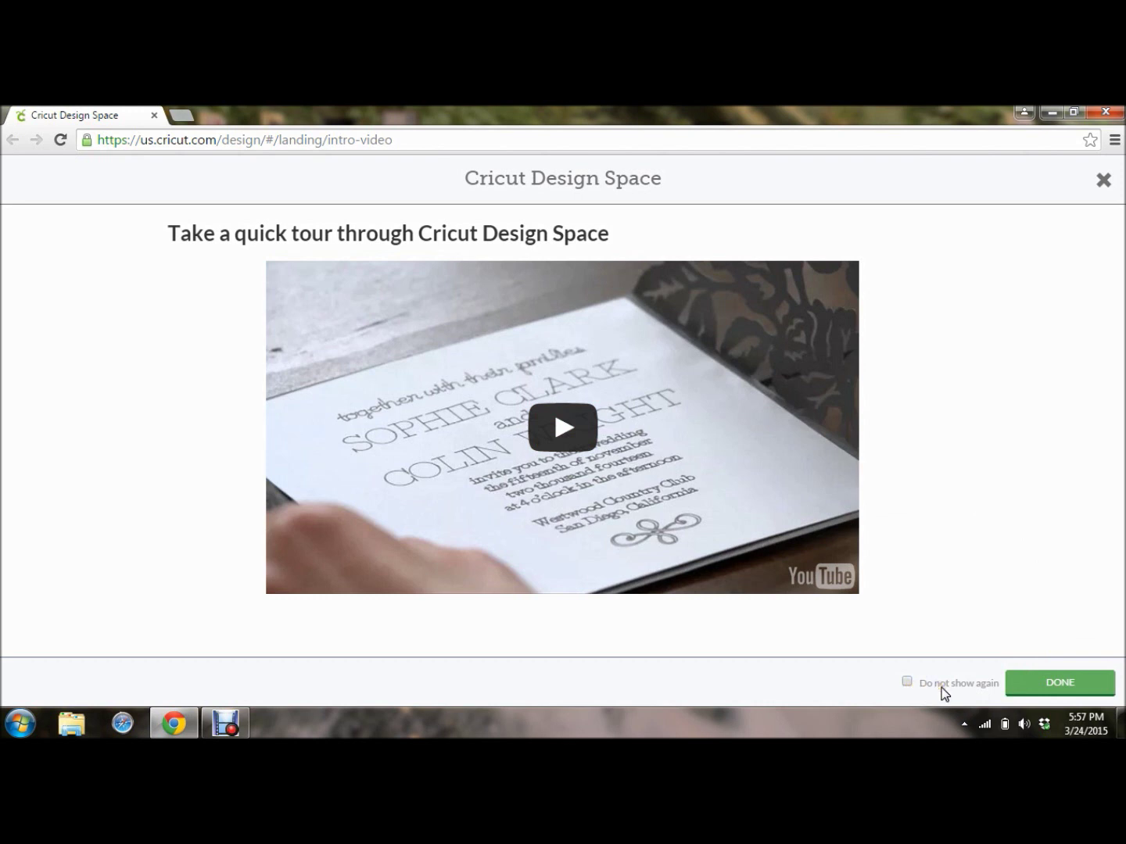
click(1041, 690)
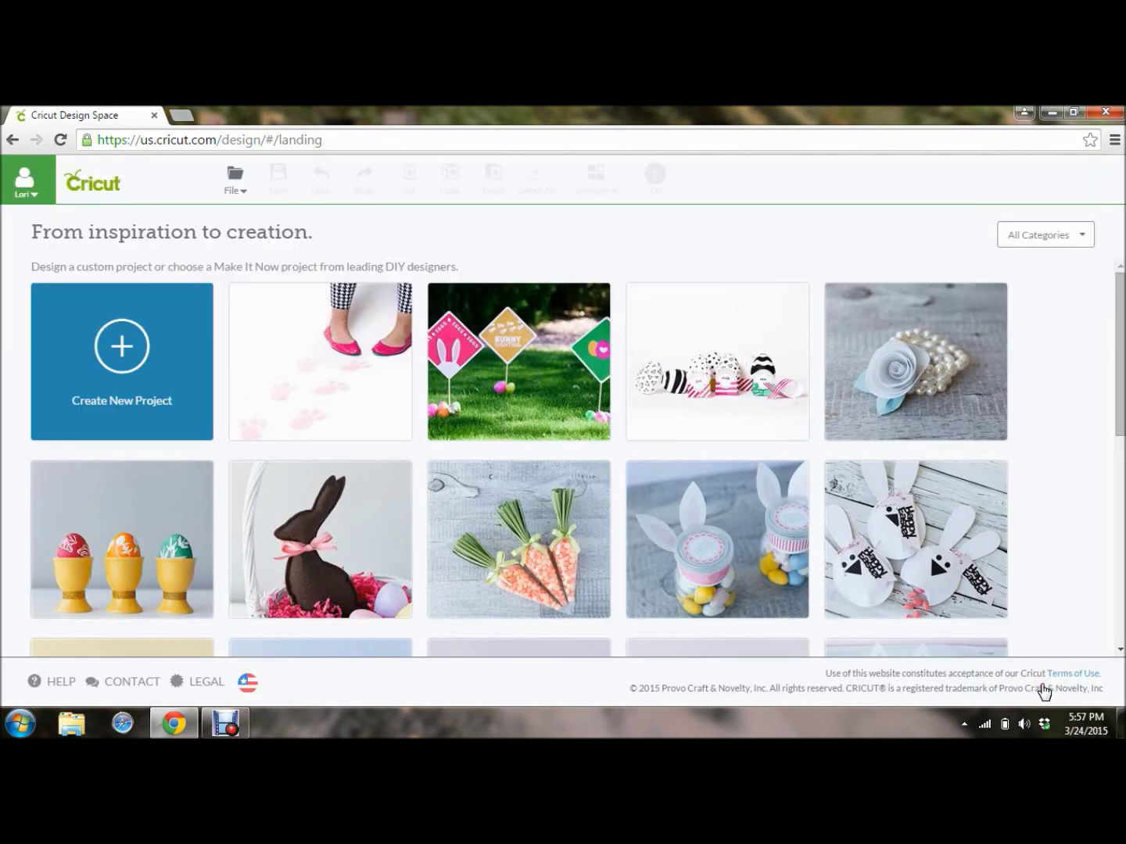
Sign out from the account menu and dismiss the reappearing intro tour.
click(37, 200)
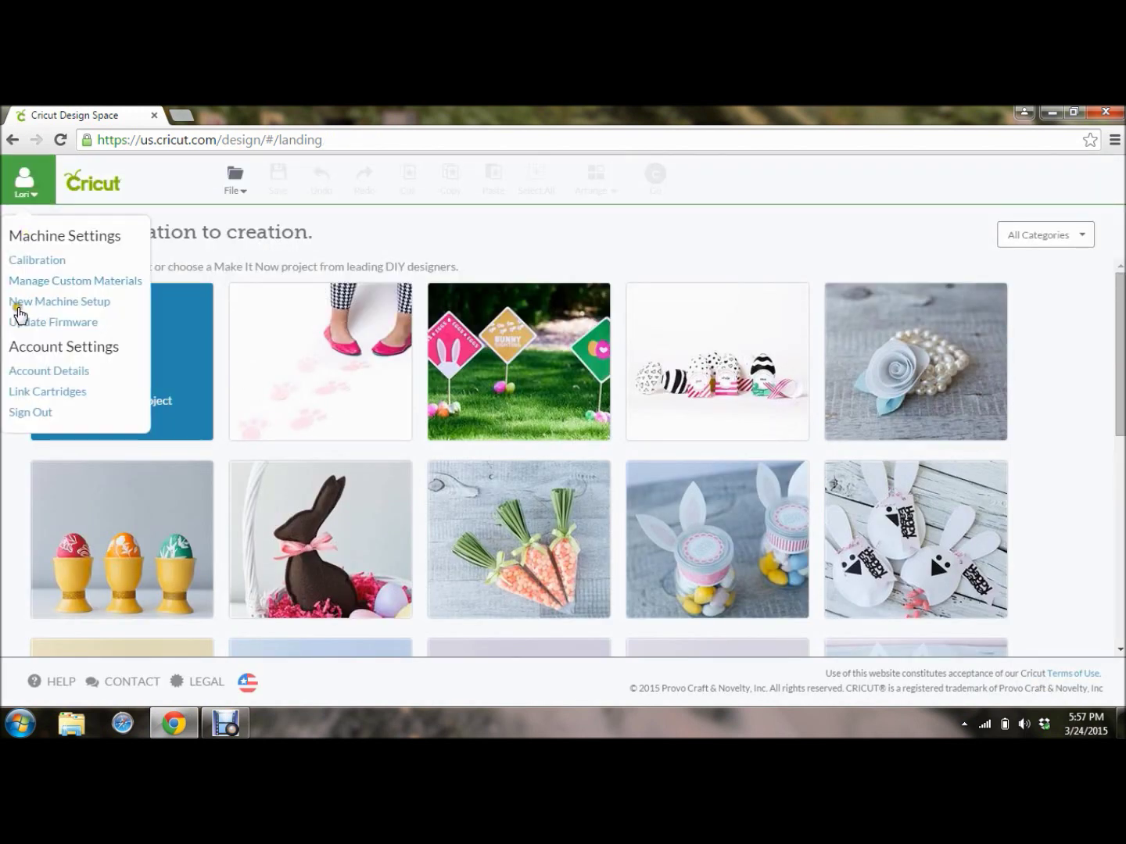
click(16, 412)
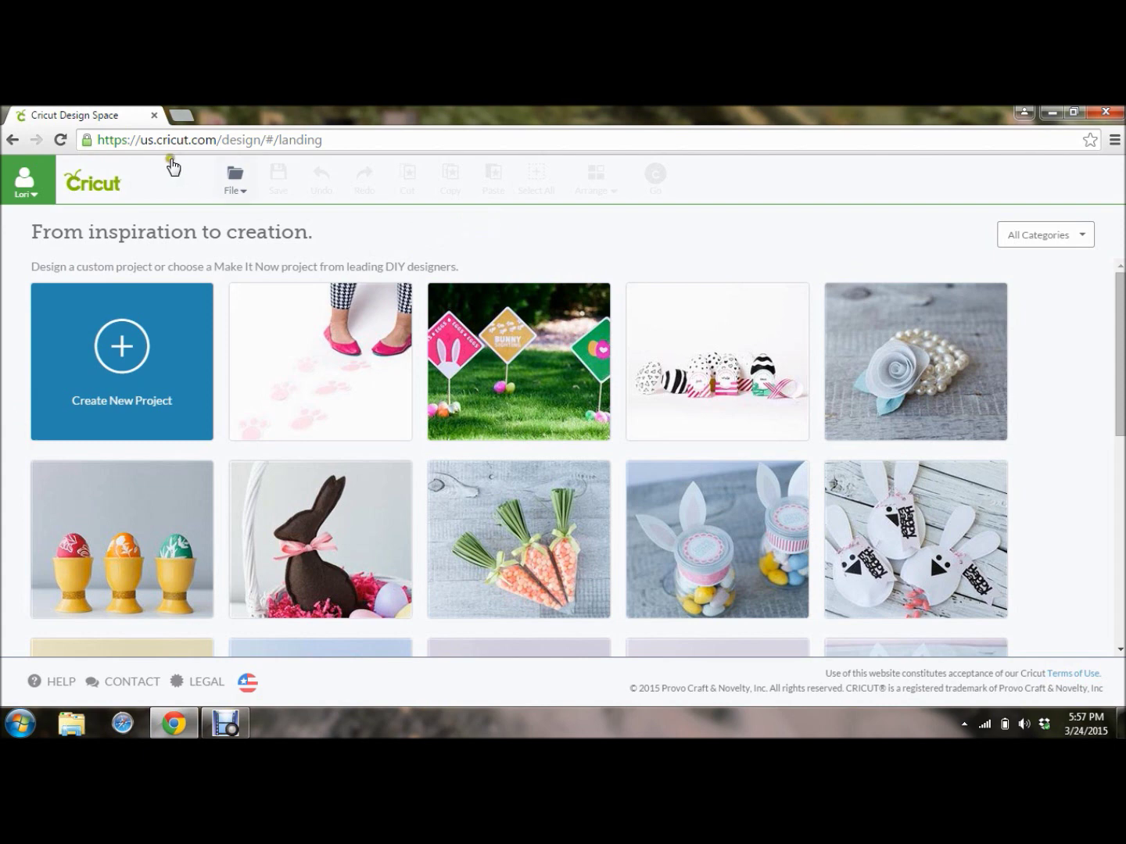
click(35, 200)
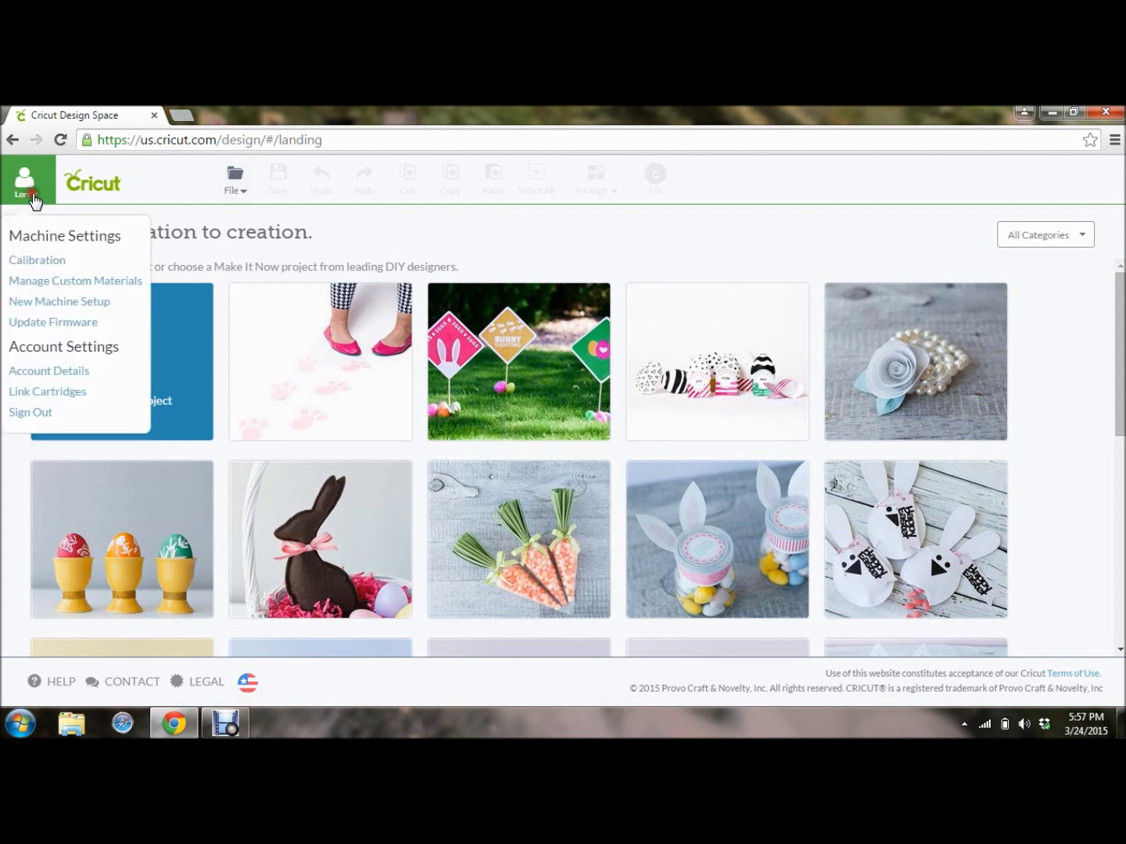
click(19, 411)
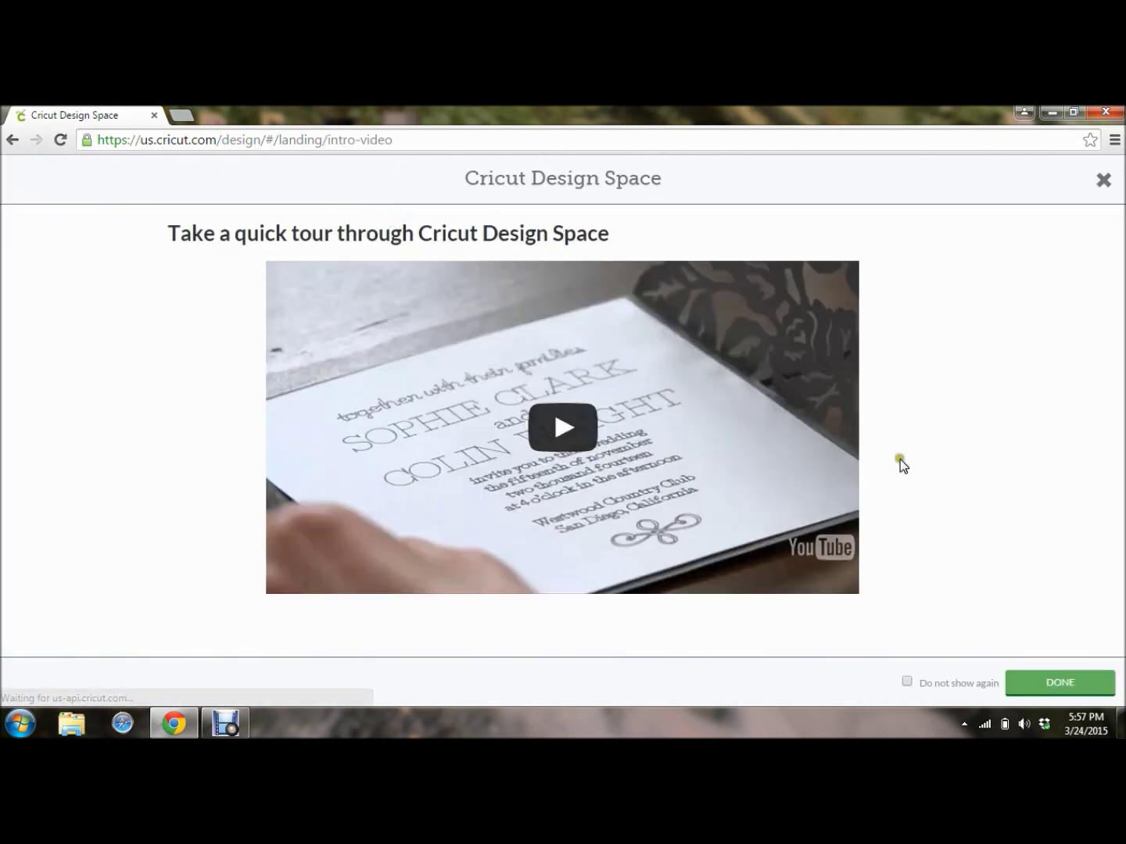
click(1037, 685)
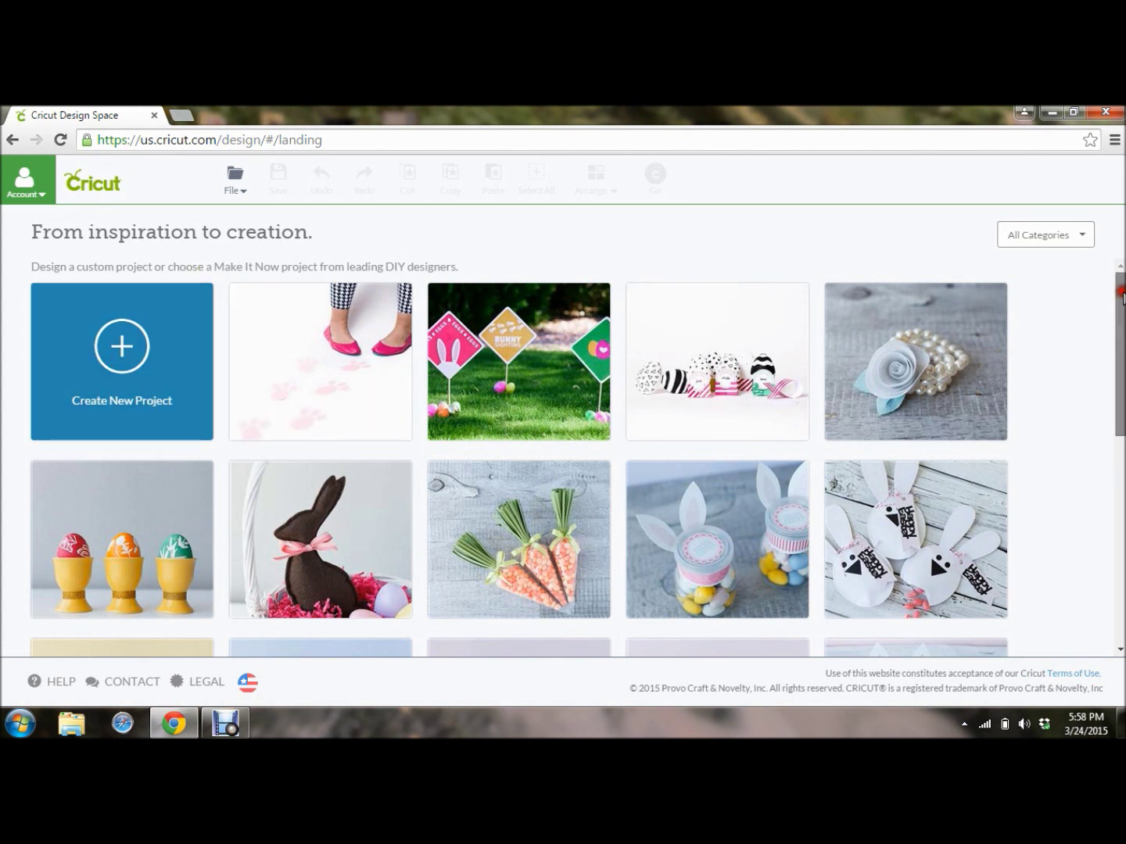
drag(1121, 322, 1122, 374)
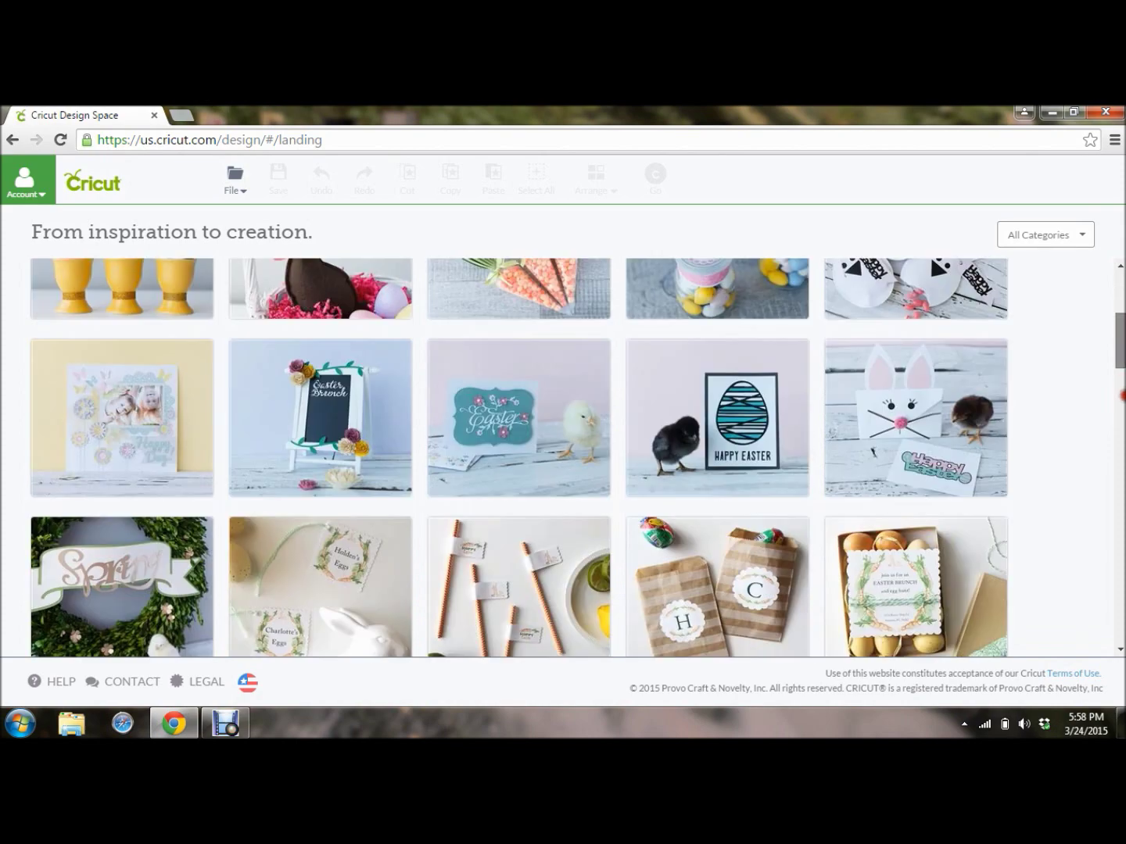
click(1123, 395)
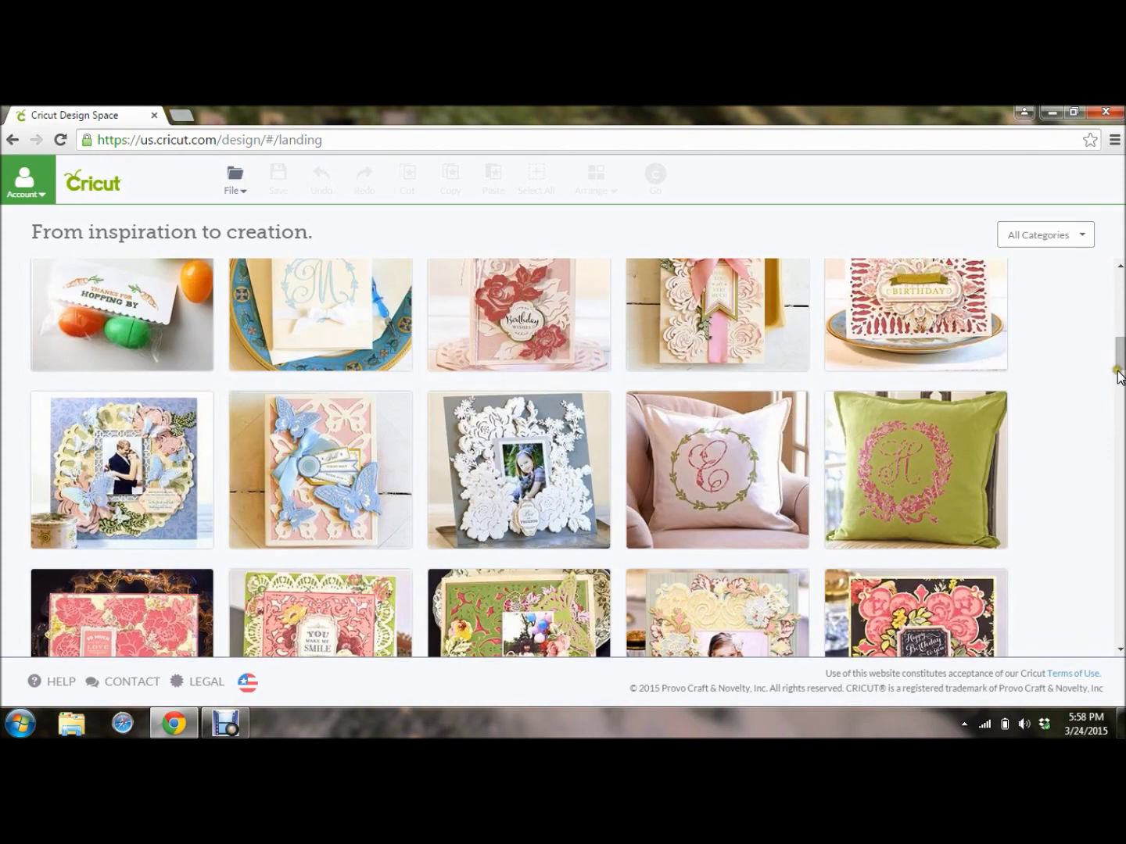
drag(1121, 375, 1122, 363)
scroll(1121, 362, down, 10)
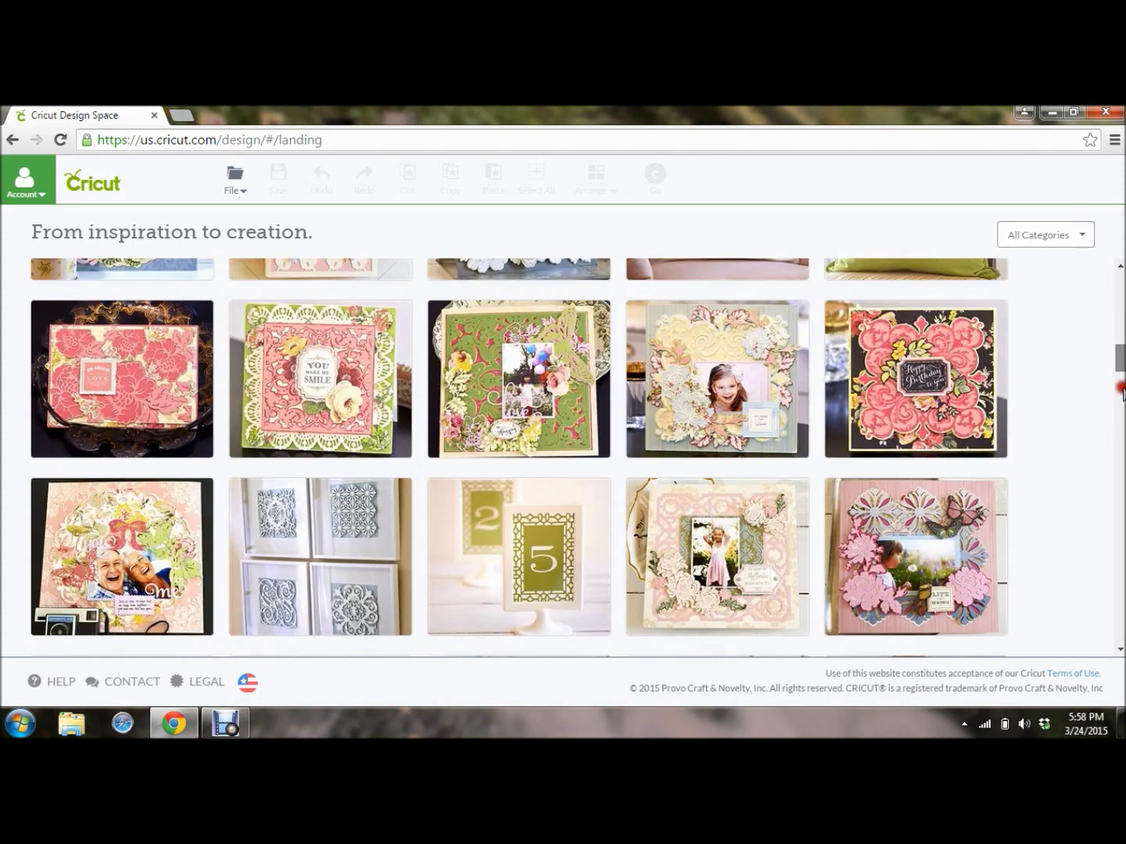
scroll(1121, 414, down, 10)
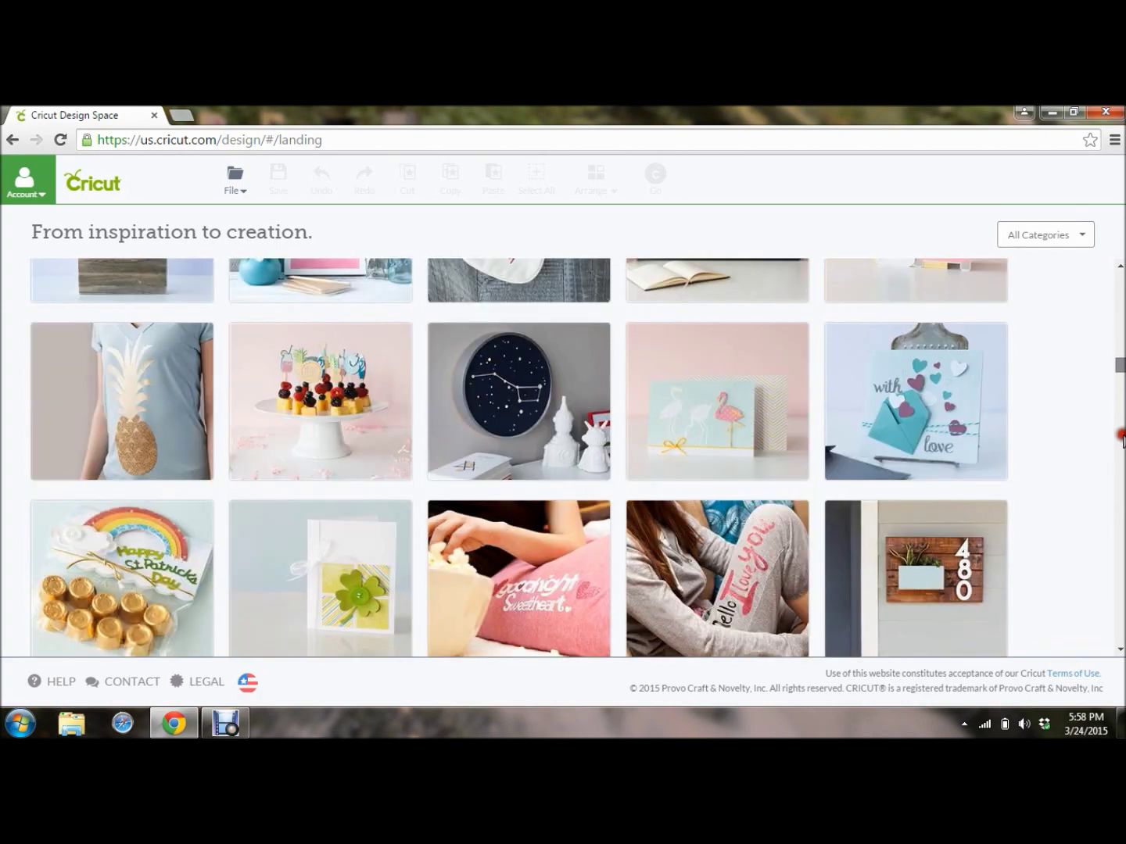
scroll(1119, 391, up, 15)
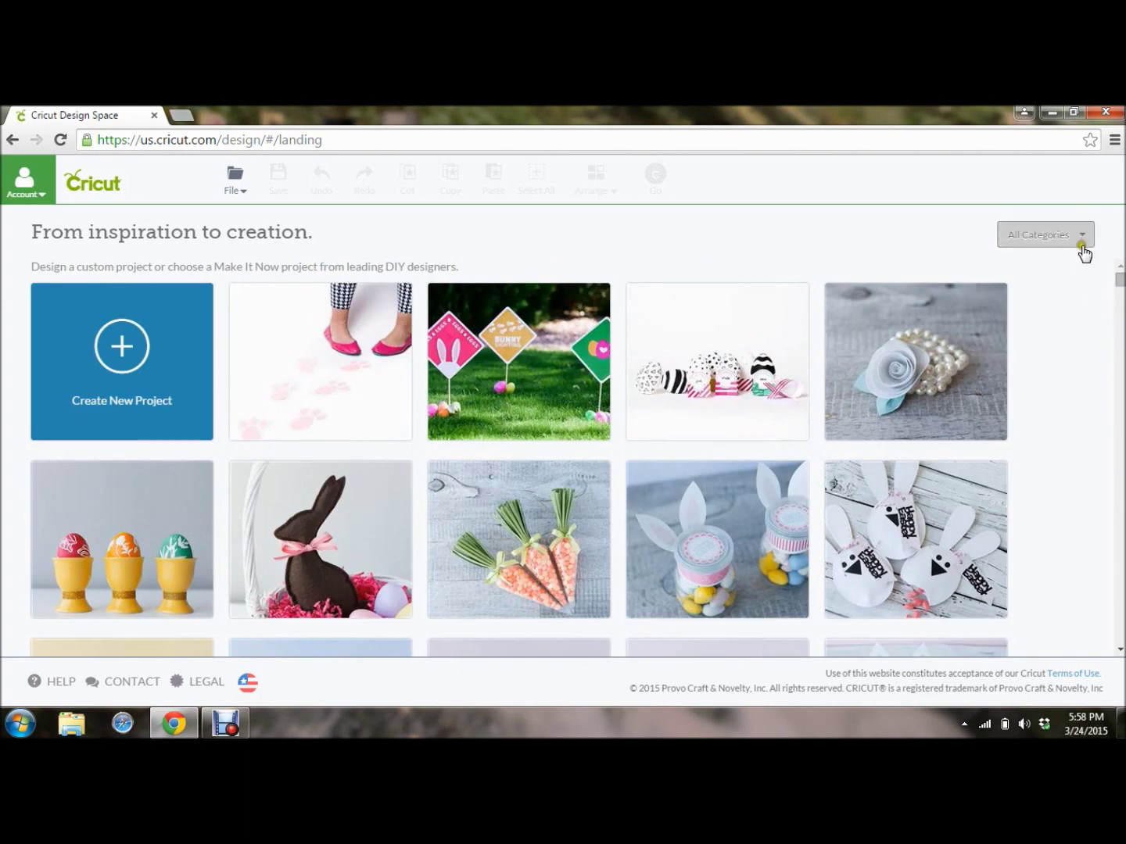
click(1080, 241)
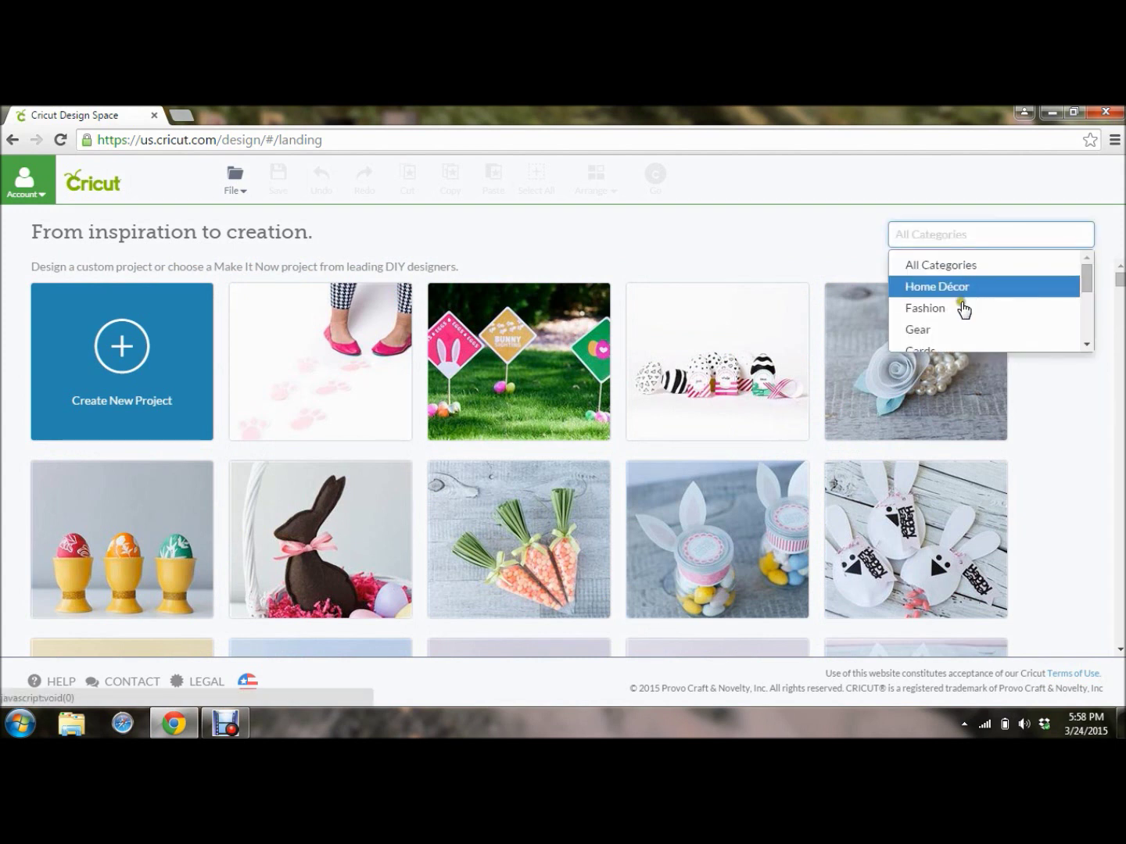
drag(1087, 277, 1086, 306)
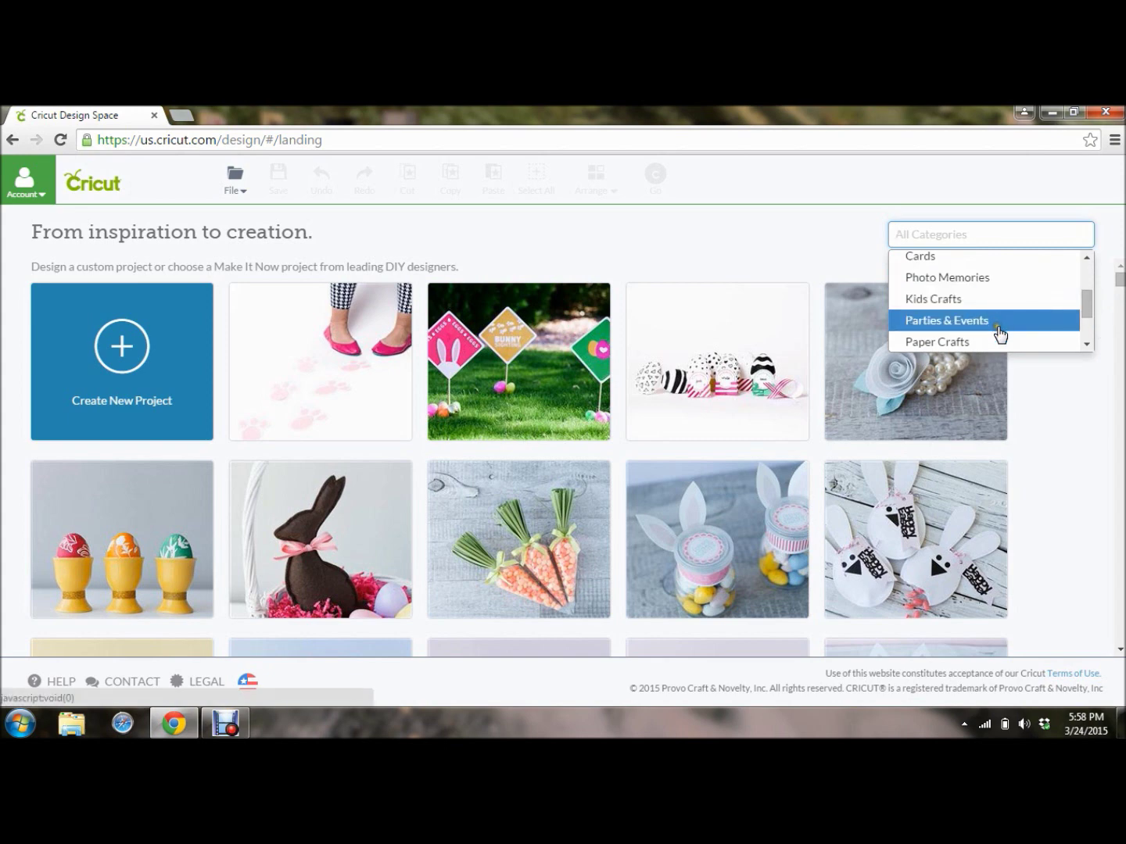
drag(1087, 300, 1085, 321)
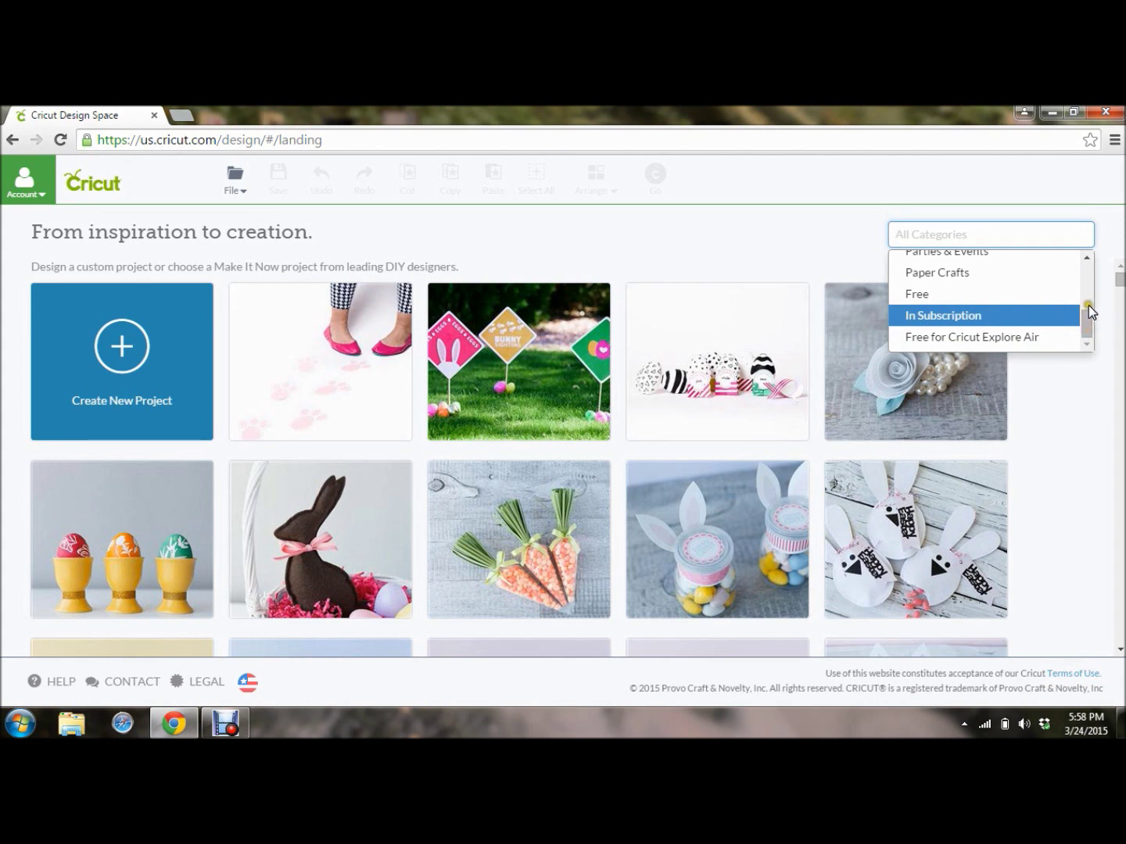
click(1009, 296)
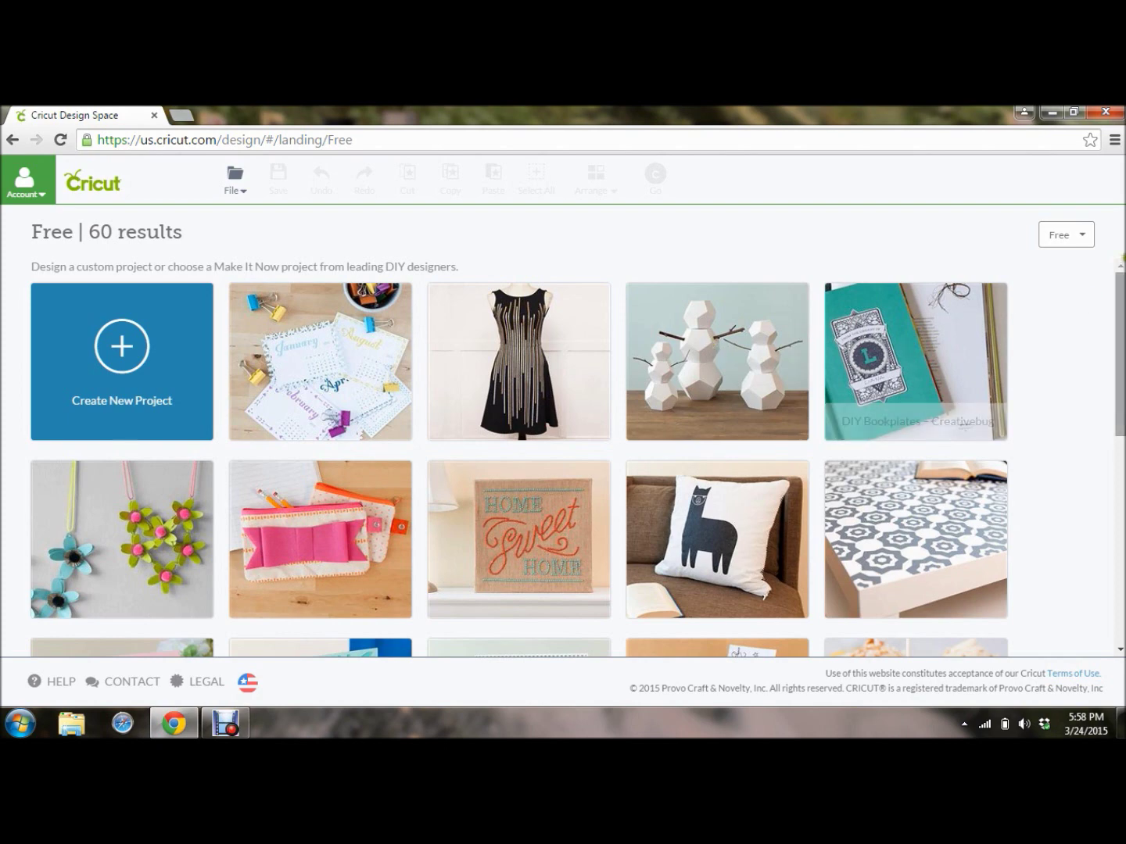
drag(1120, 329, 1102, 580)
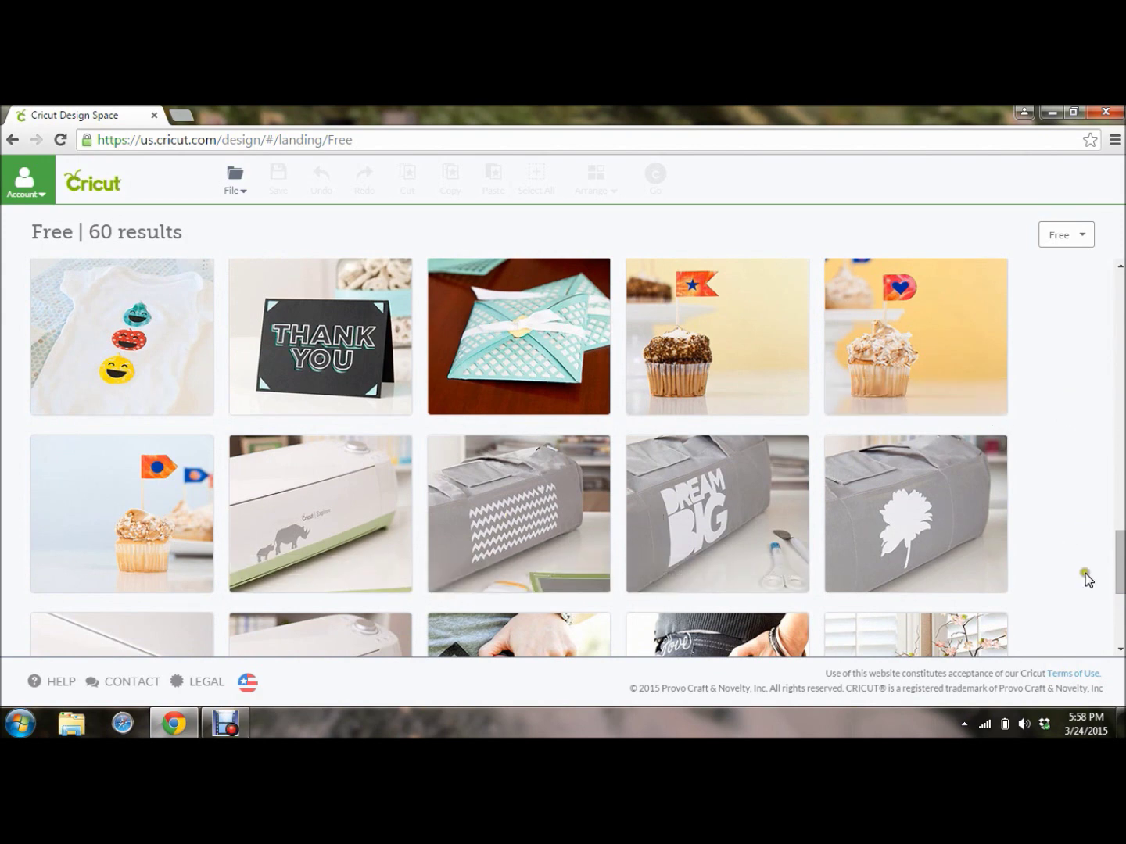
drag(1118, 568, 1115, 281)
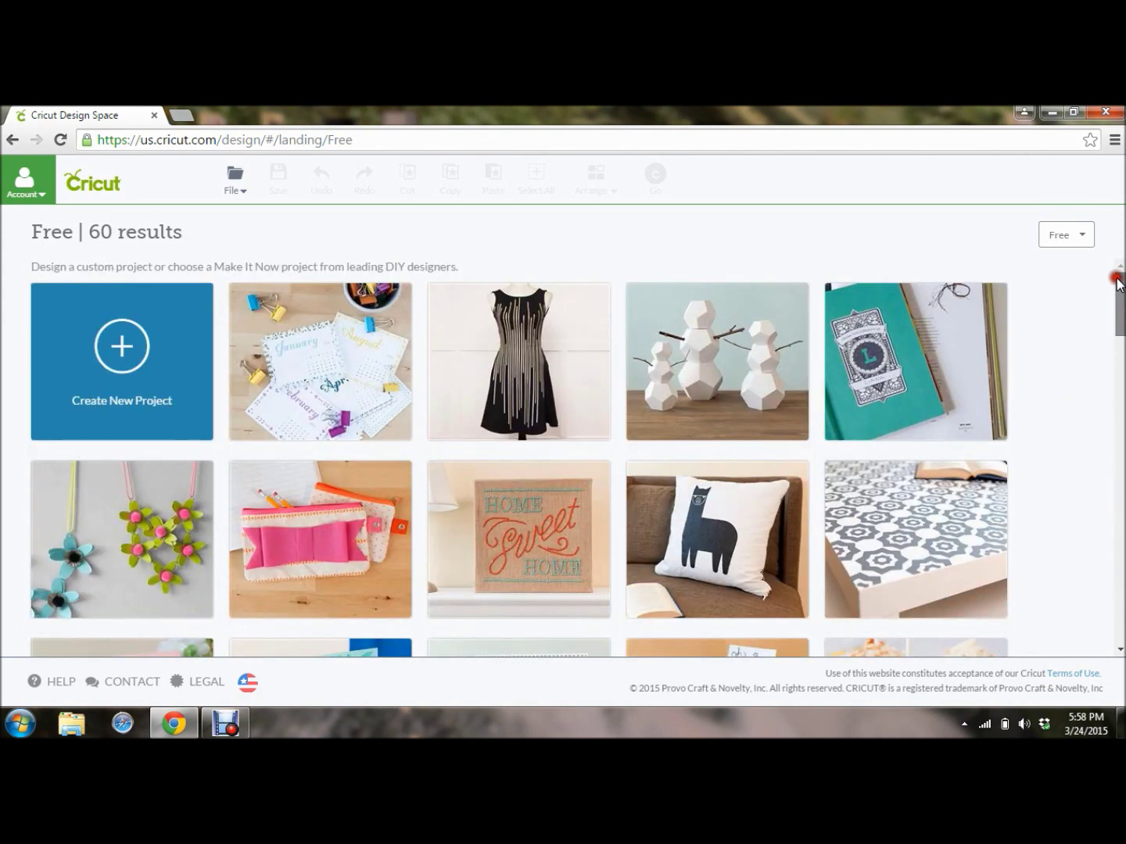
Sign in to the Cricut ID page by entering the account password.
click(43, 199)
click(23, 309)
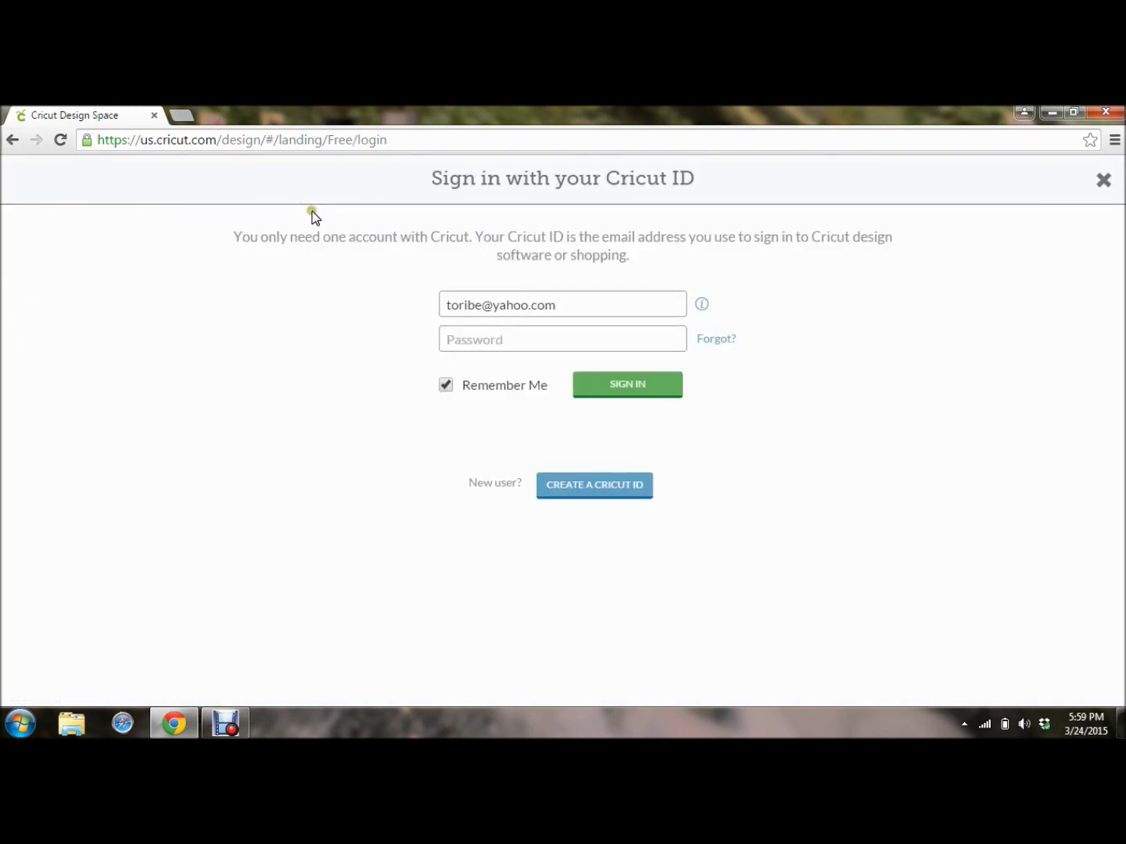
click(487, 334)
text(••)
click(610, 384)
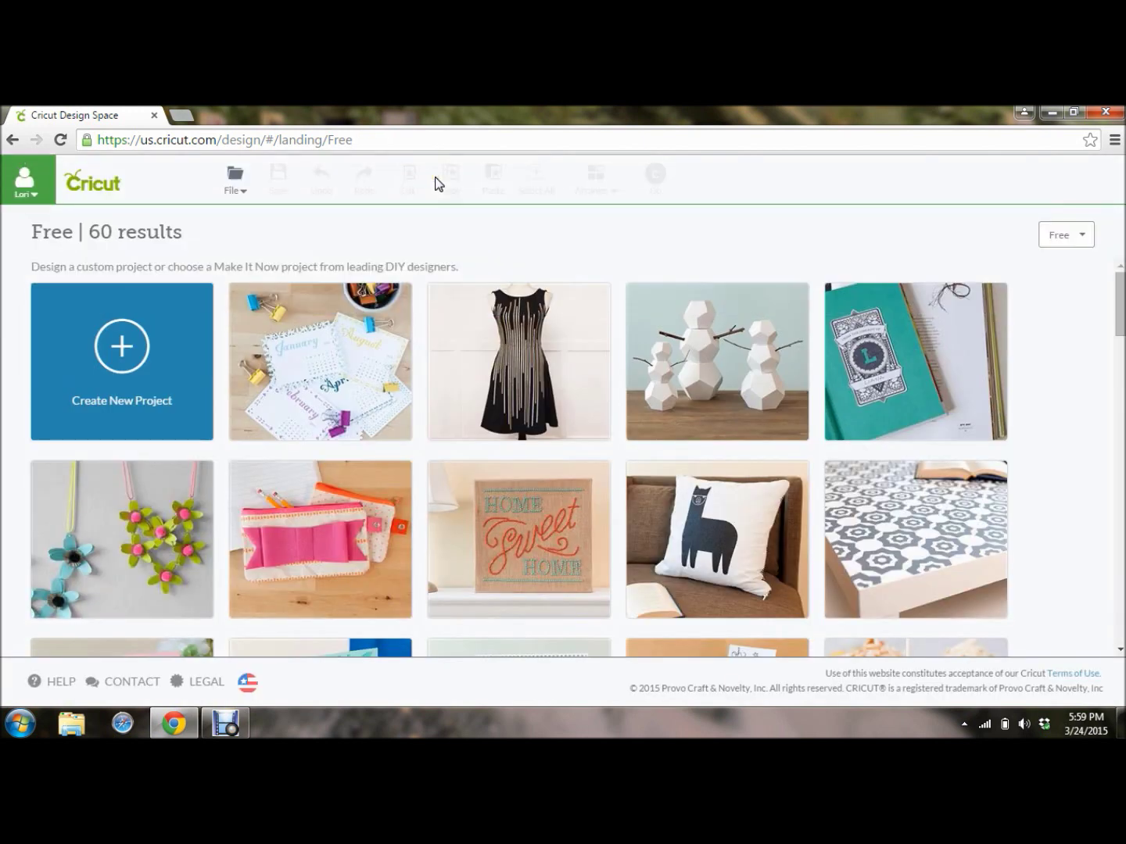
Re-maximize the browser and filter projects to Free for Cricut Explore Air.
double_click(100, 112)
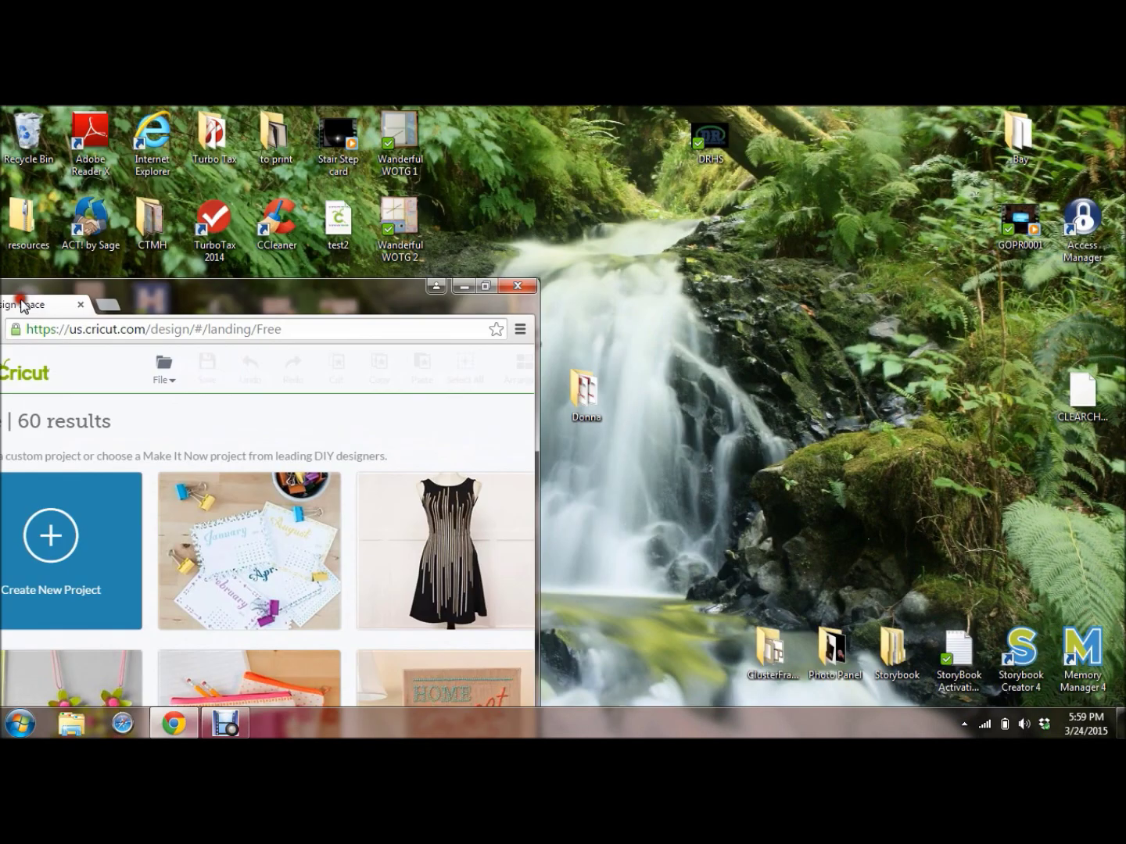
double_click(46, 306)
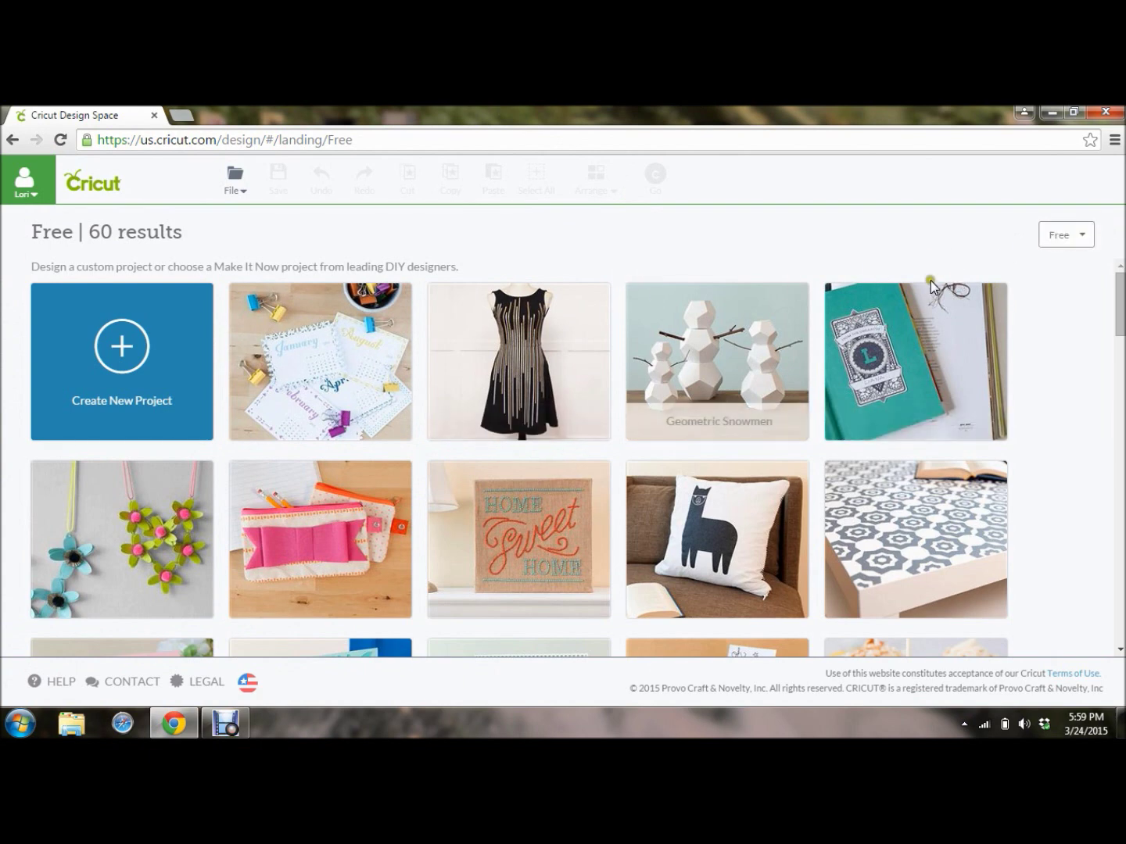
click(1080, 236)
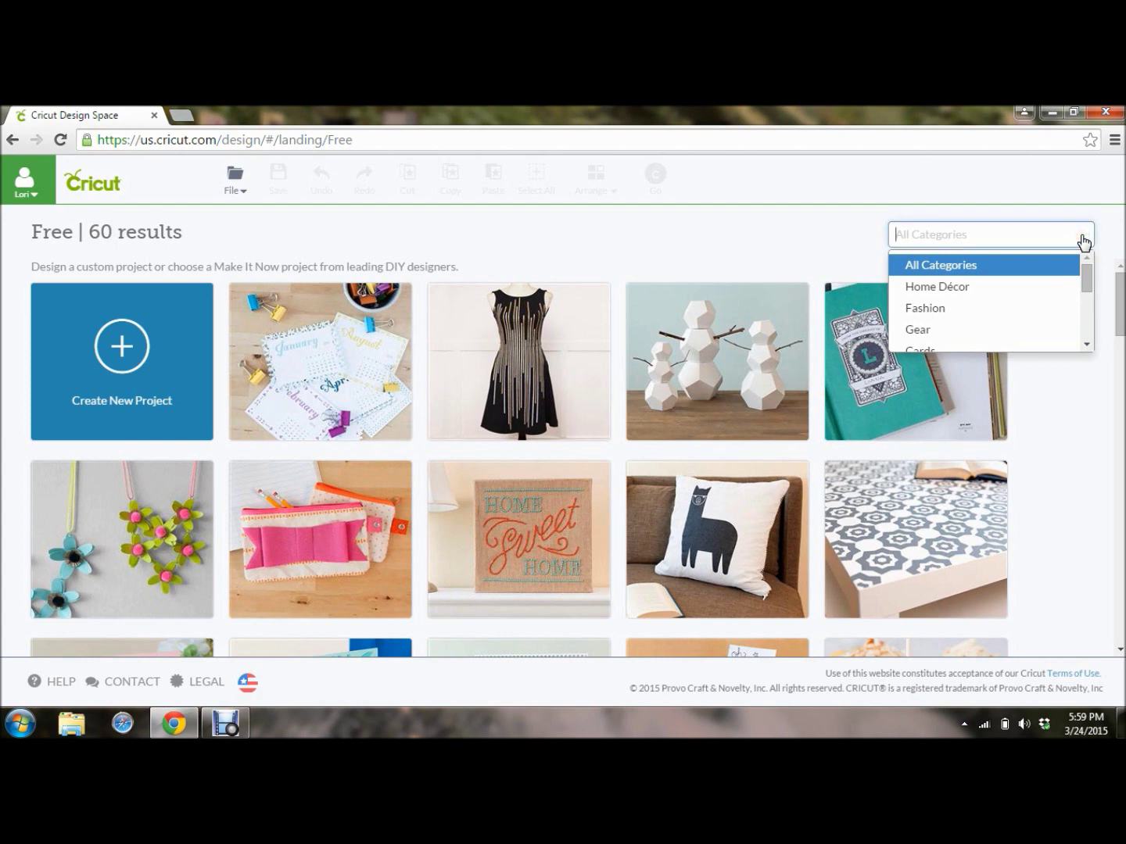
drag(1084, 273, 1082, 334)
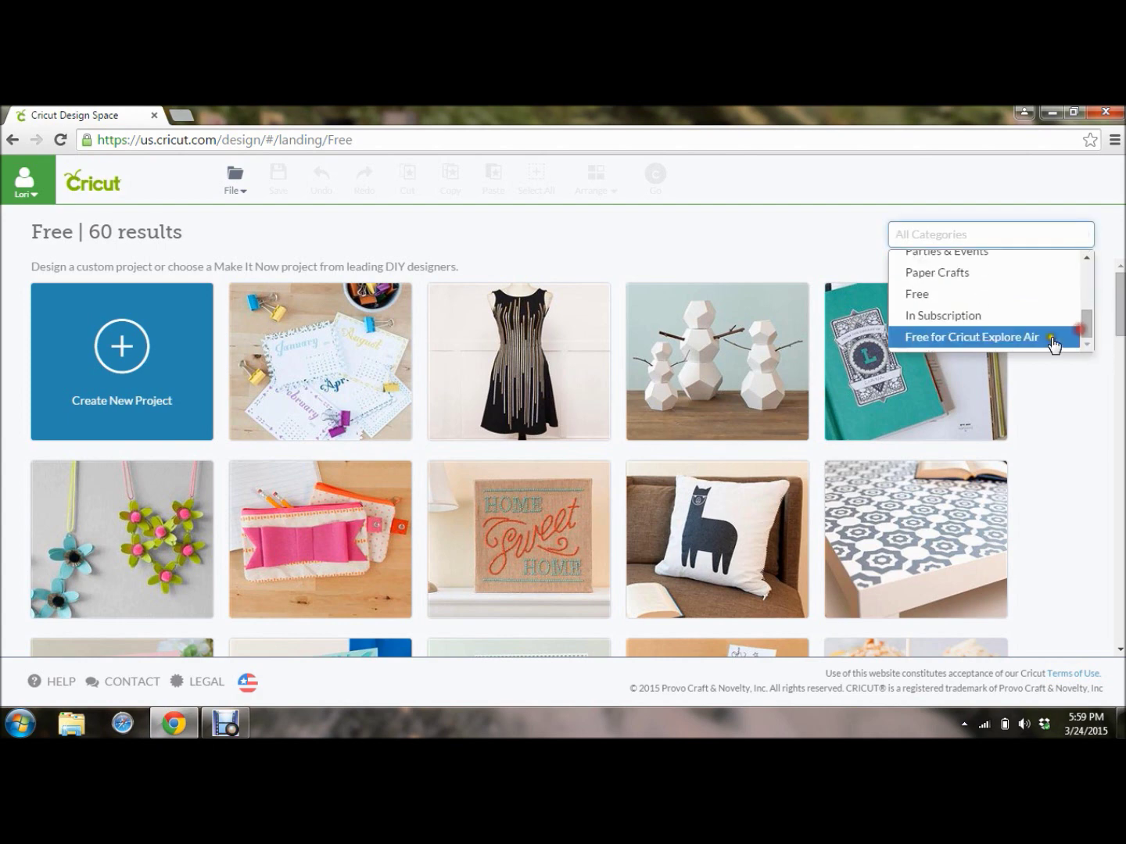
click(993, 341)
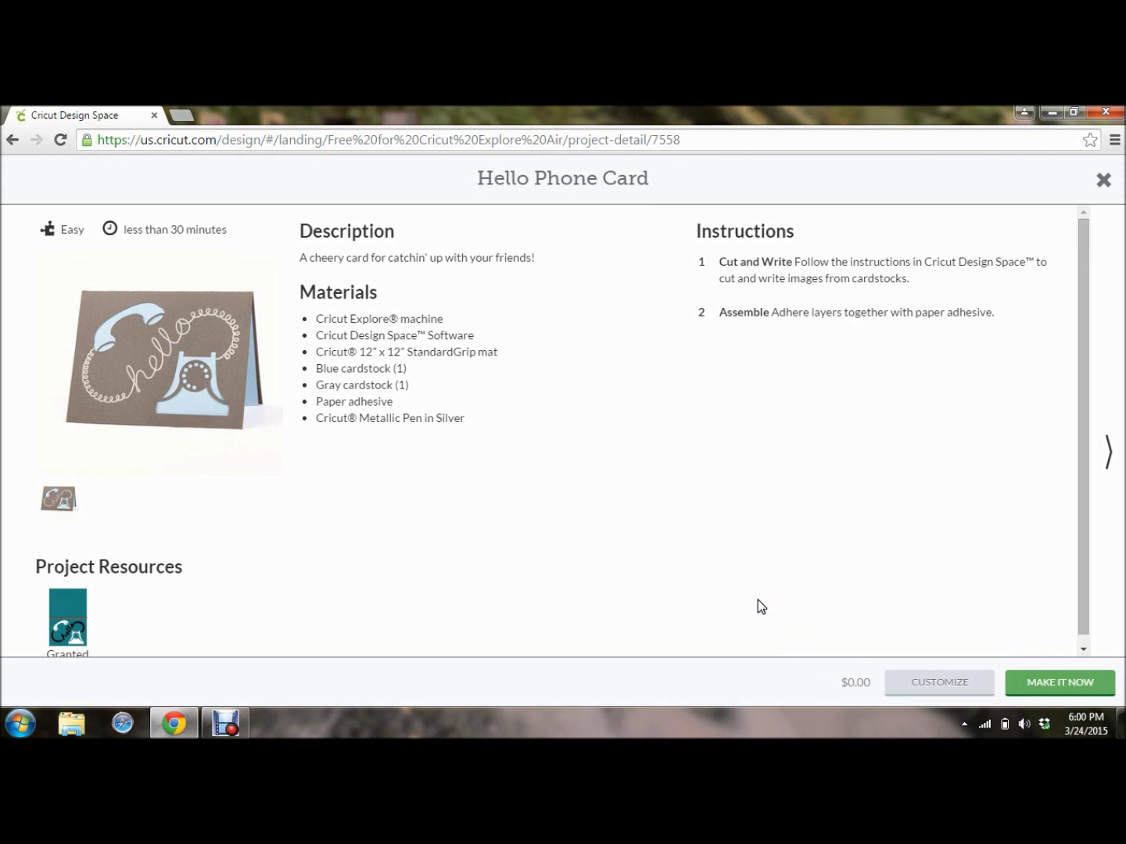
Send the Hello Phone Card to the mat preview with Make It Now.
click(1060, 686)
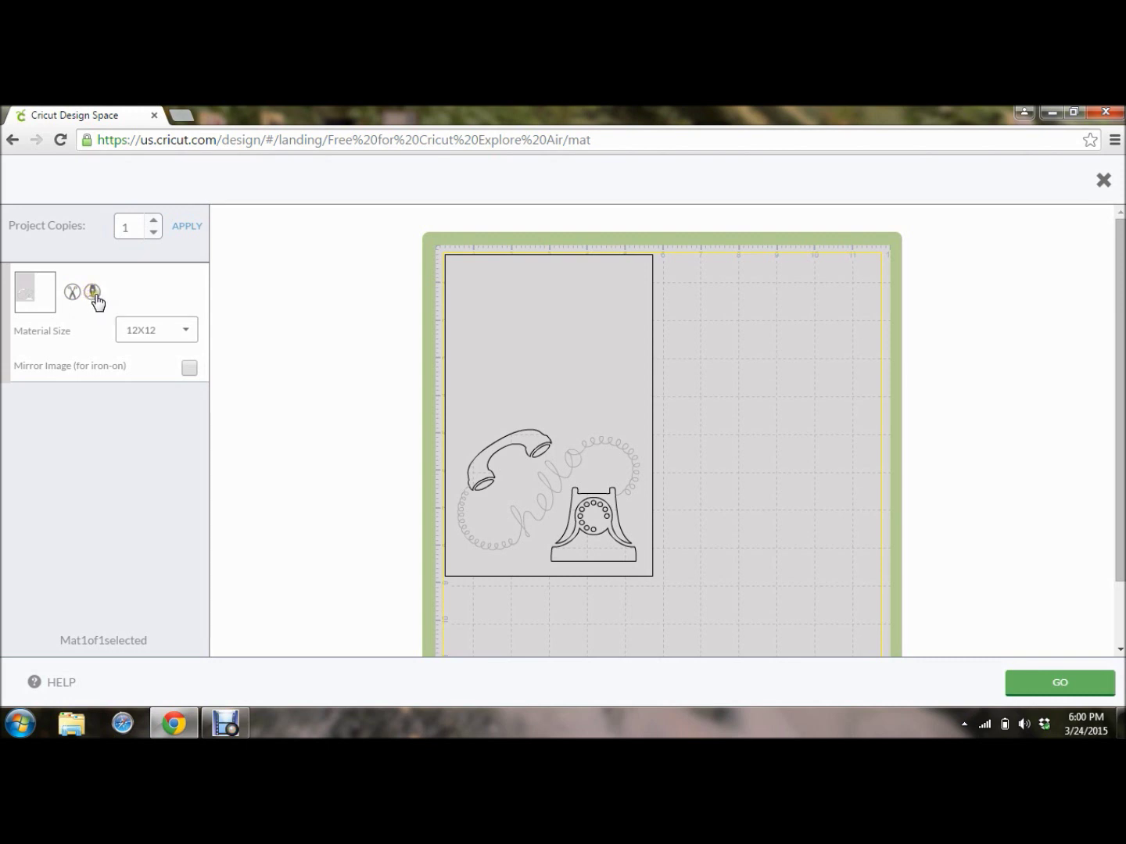
Inspect the Hello Phone Card on the 12x12 mat, then close the preview.
click(104, 301)
click(292, 338)
click(1104, 185)
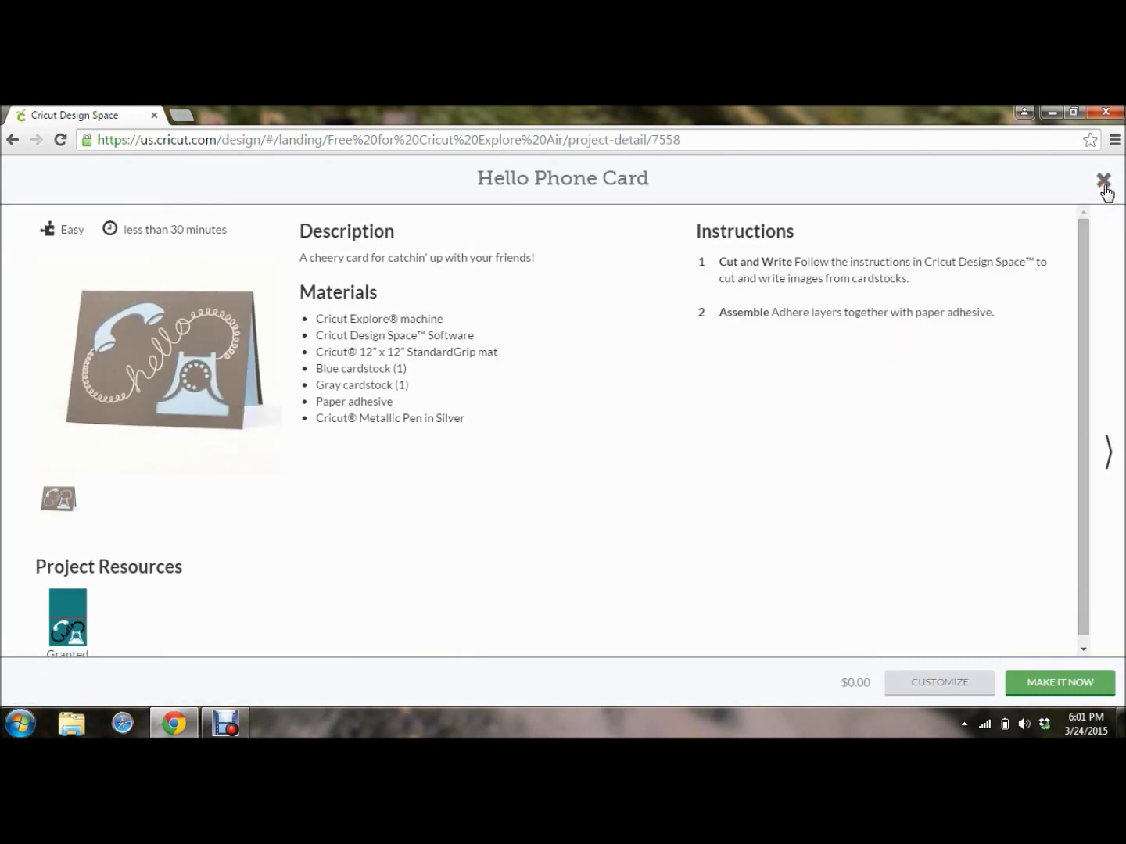
Open the Hello Phone Card's two-layer Attached Set on the canvas via Customize.
click(925, 685)
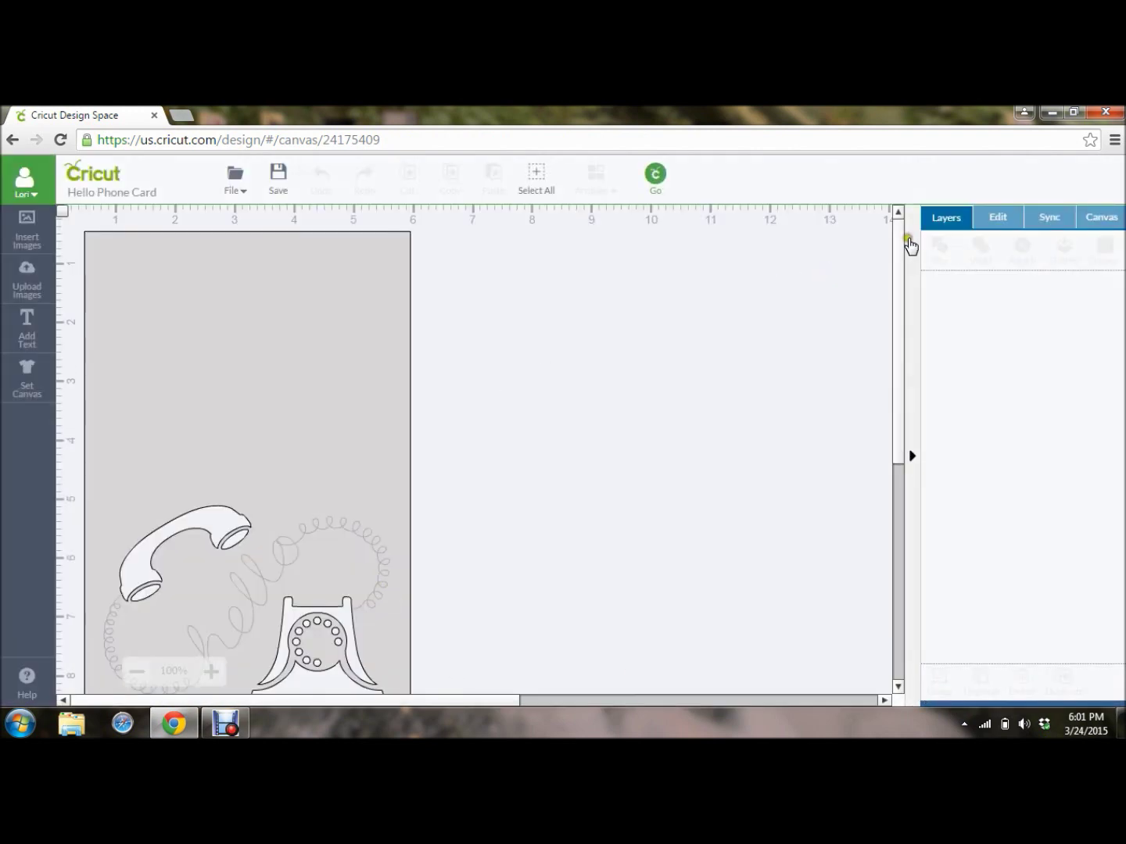
scroll(899, 243, down, 5)
scroll(893, 248, up, 3)
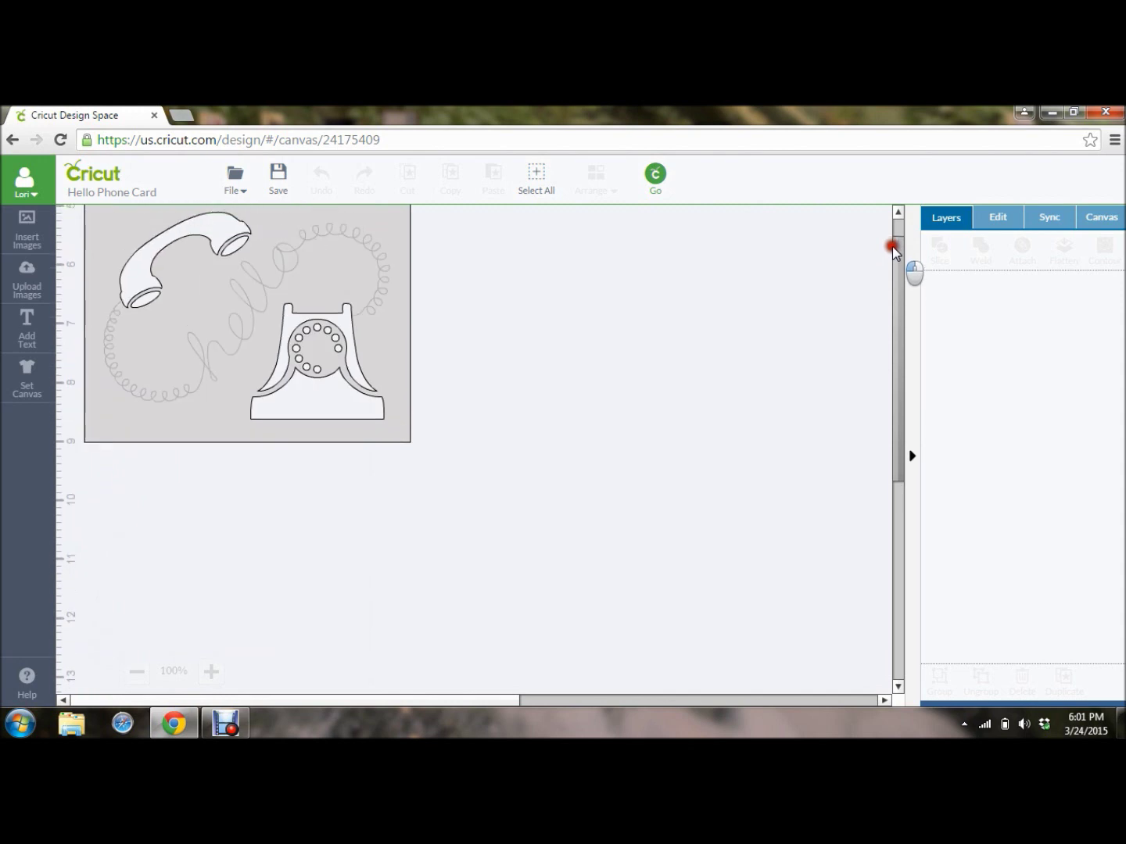
scroll(894, 249, up, 5)
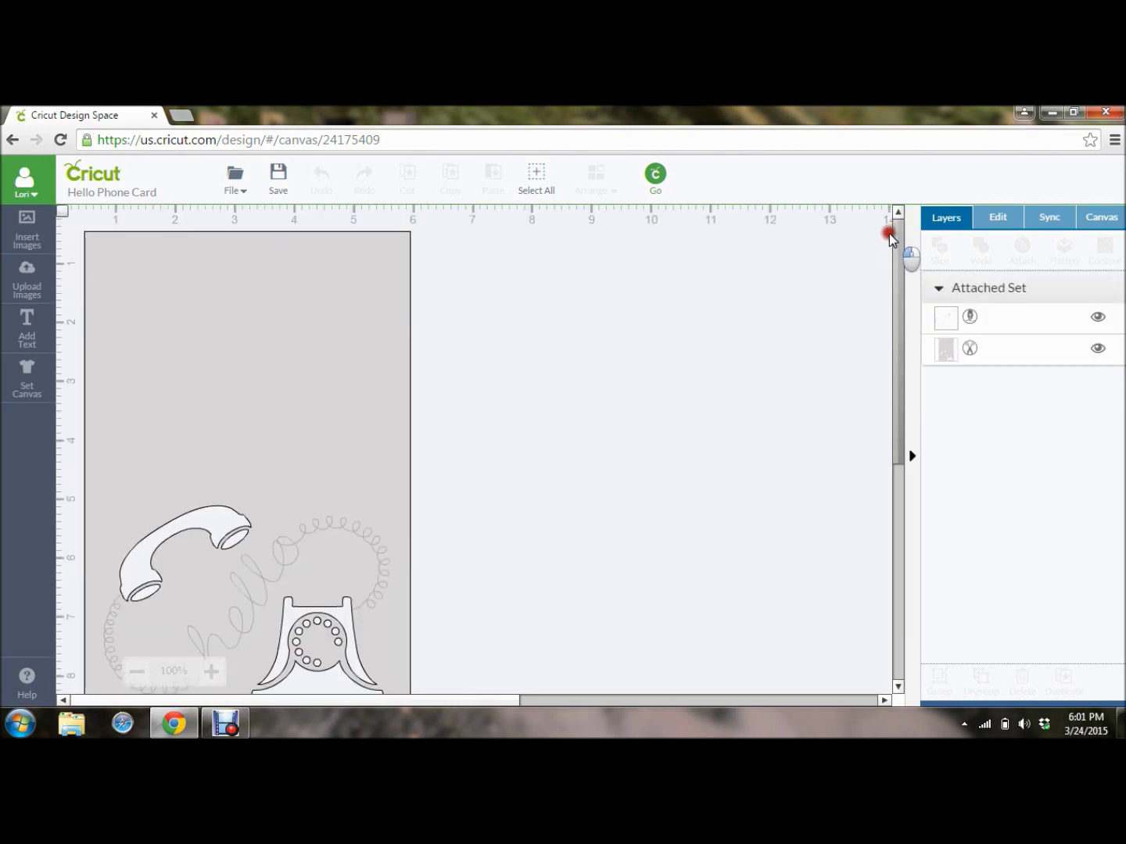
scroll(891, 238, down, 3)
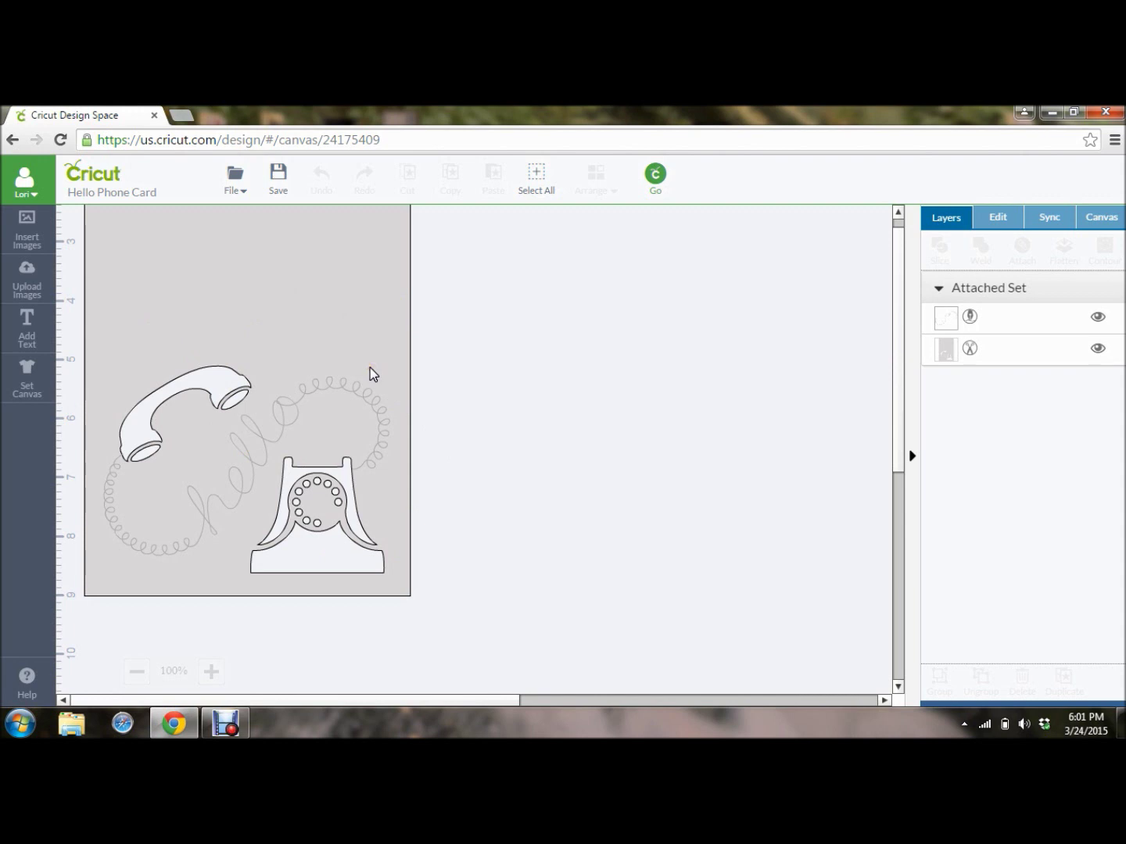
click(943, 352)
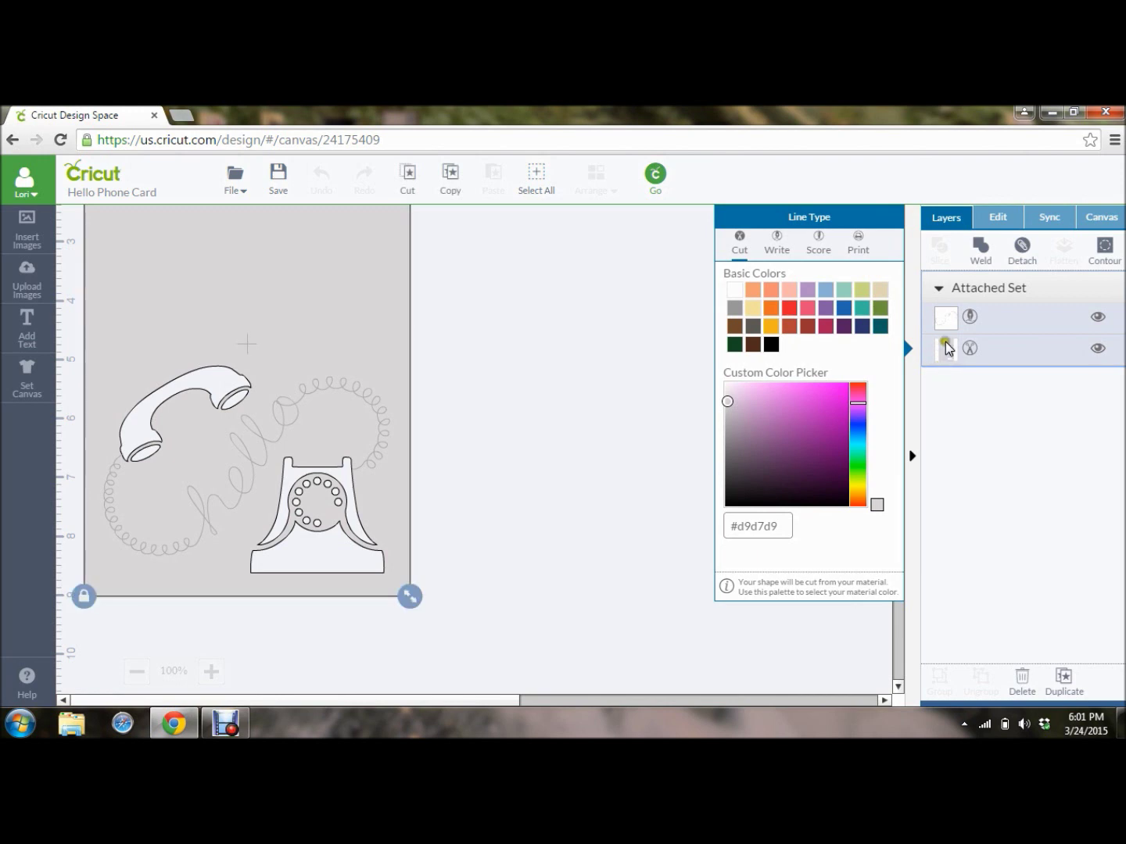
Recolour the card base to tan cream (#e1d7b6) after trying Blueberry and Fuchsia.
click(843, 311)
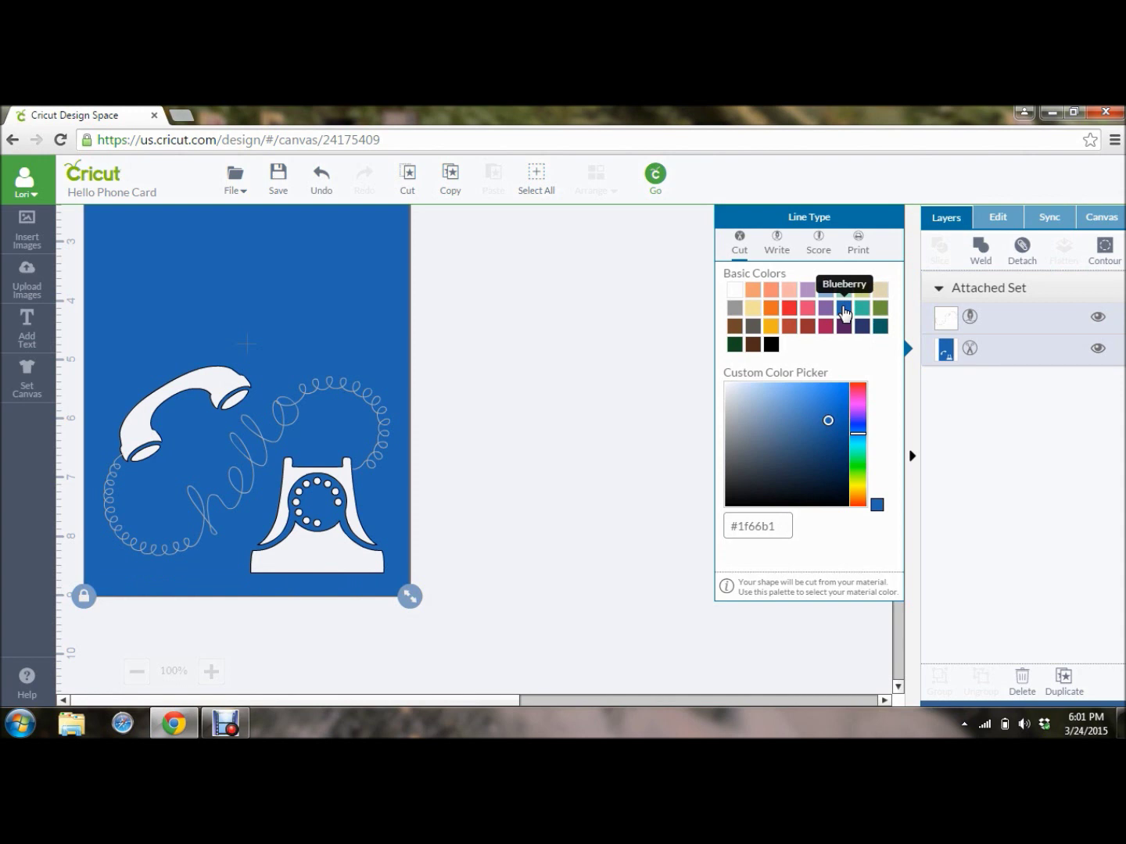
click(825, 326)
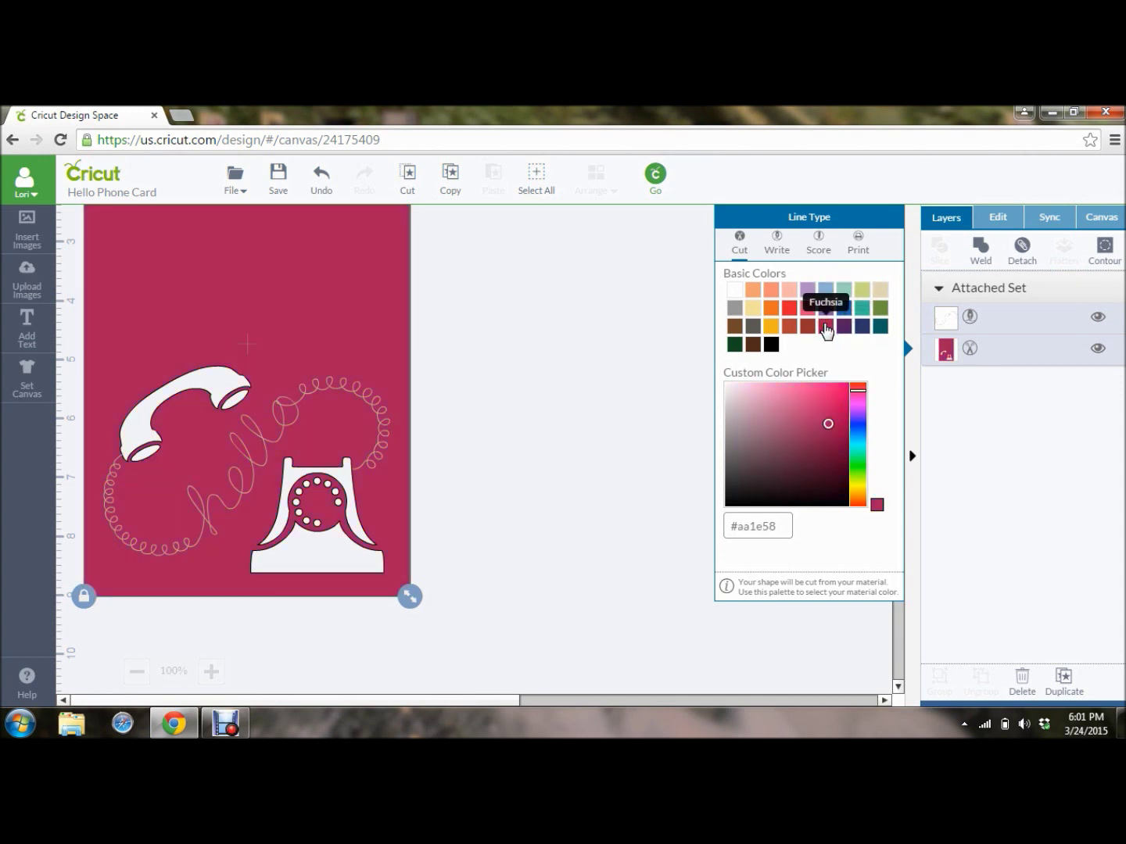
click(880, 293)
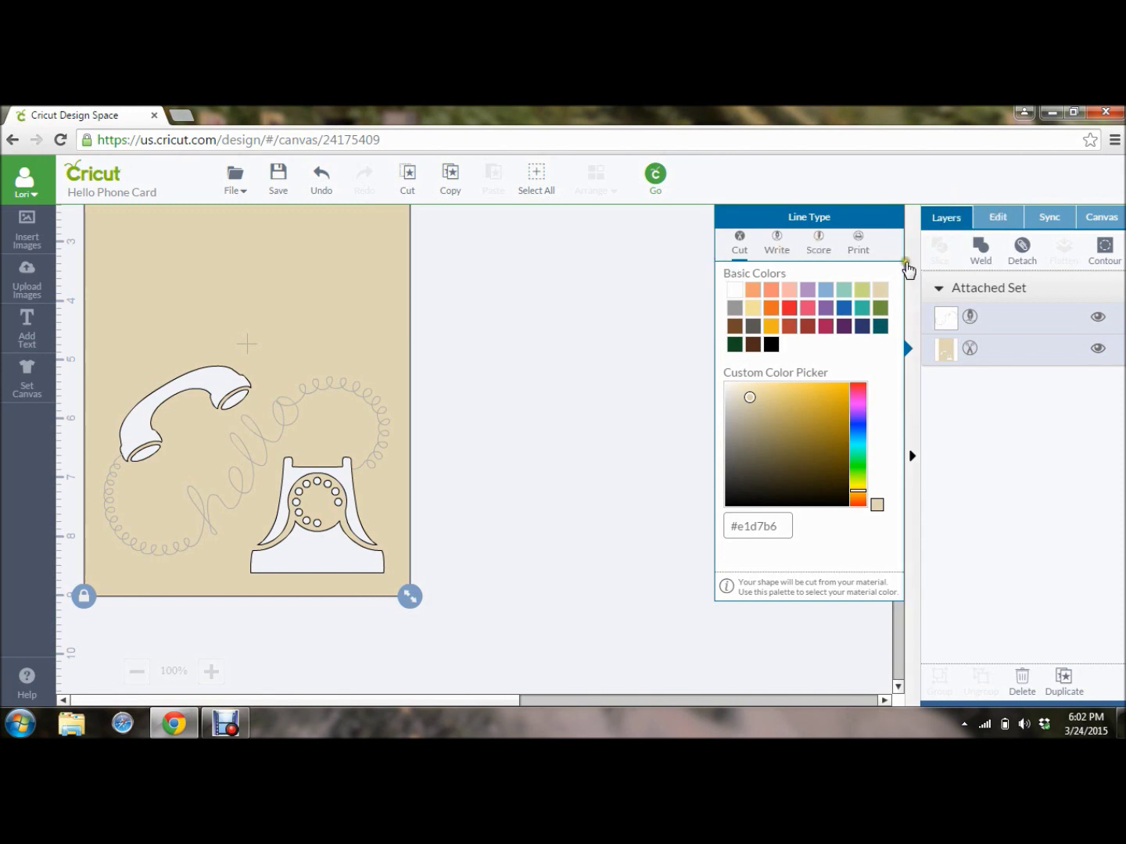
click(928, 348)
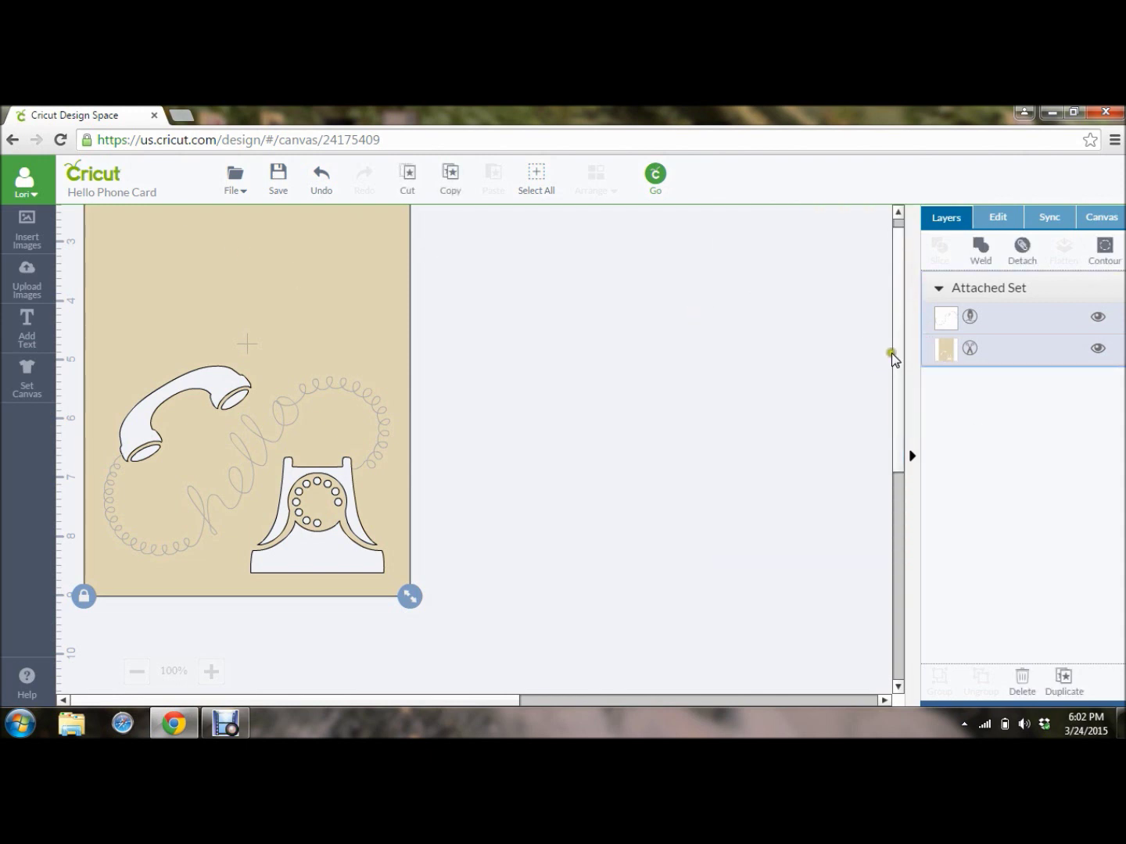
scroll(891, 320, down, 10)
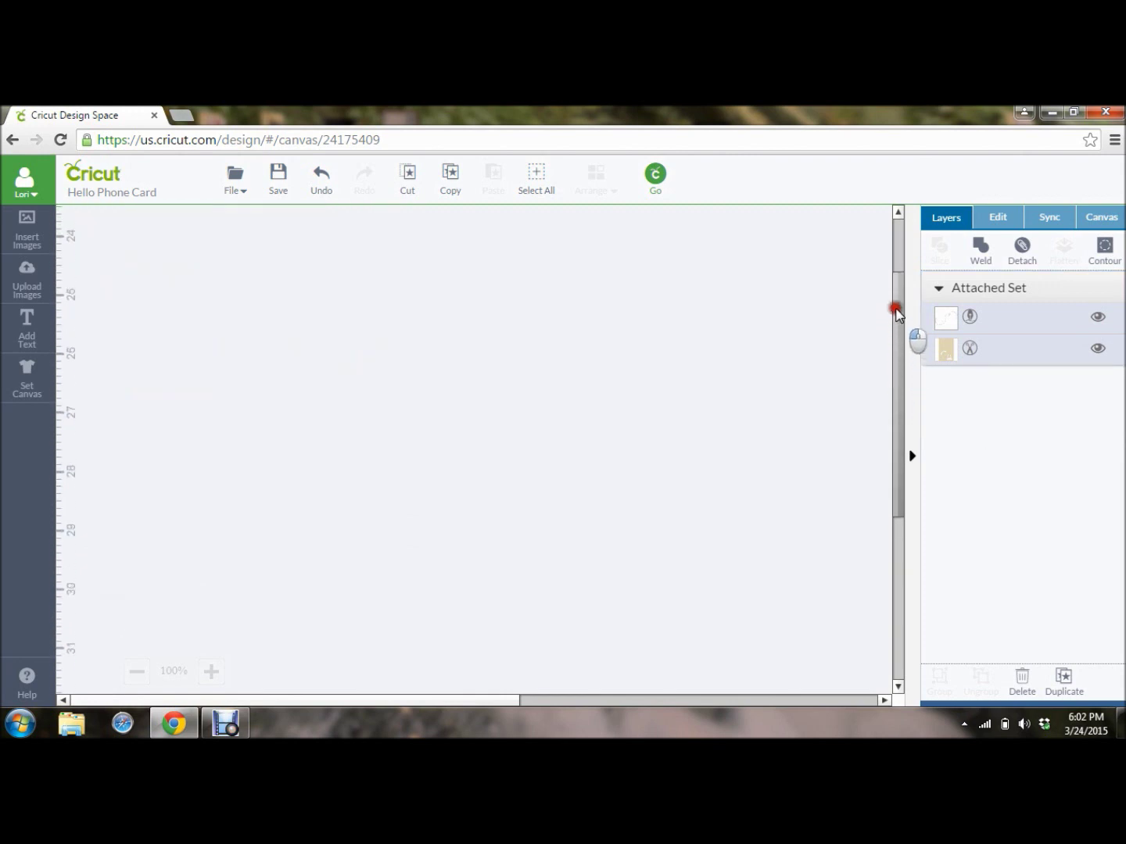
drag(896, 313, 904, 277)
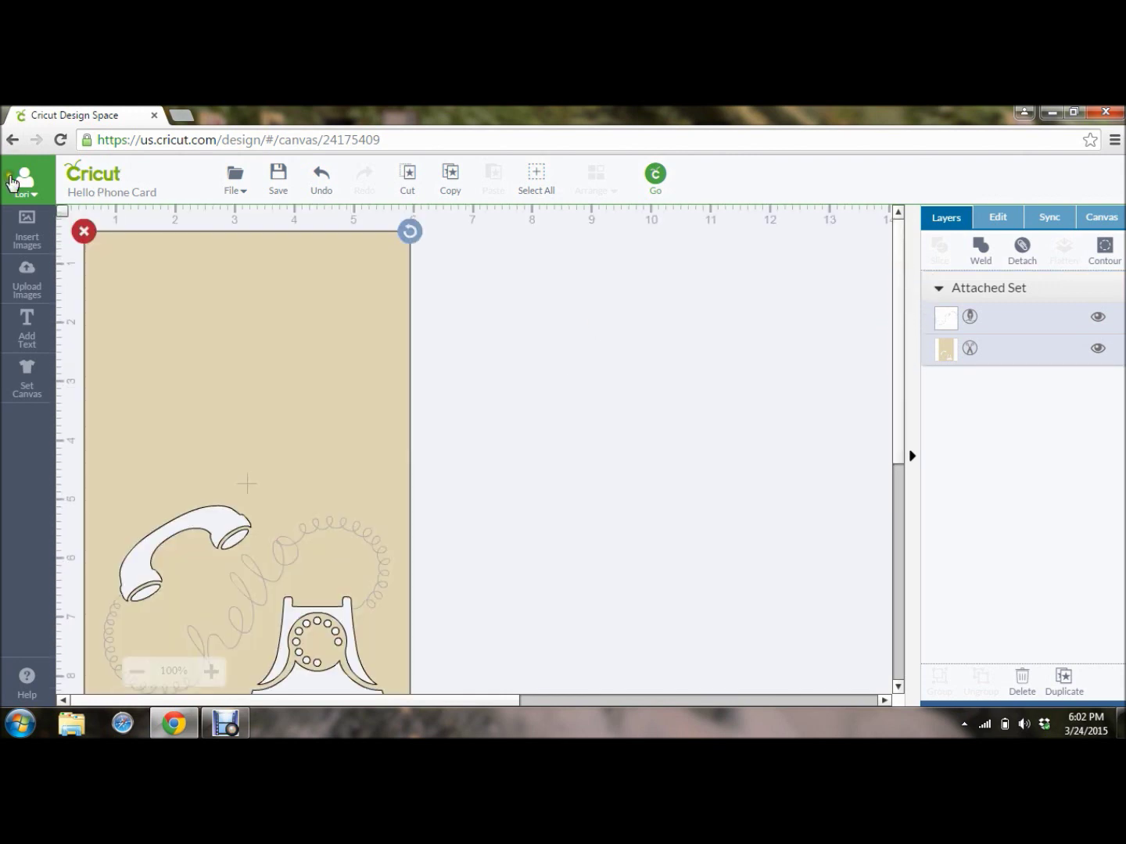
click(31, 193)
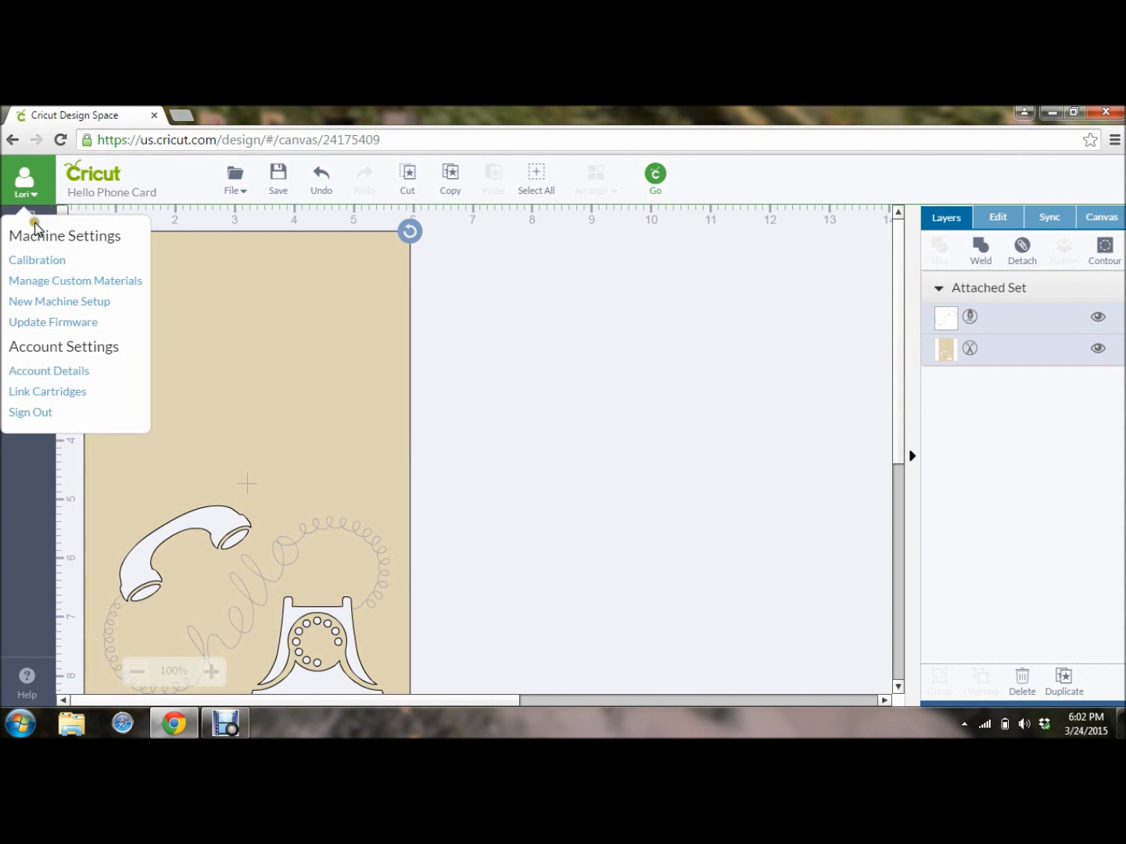
click(57, 265)
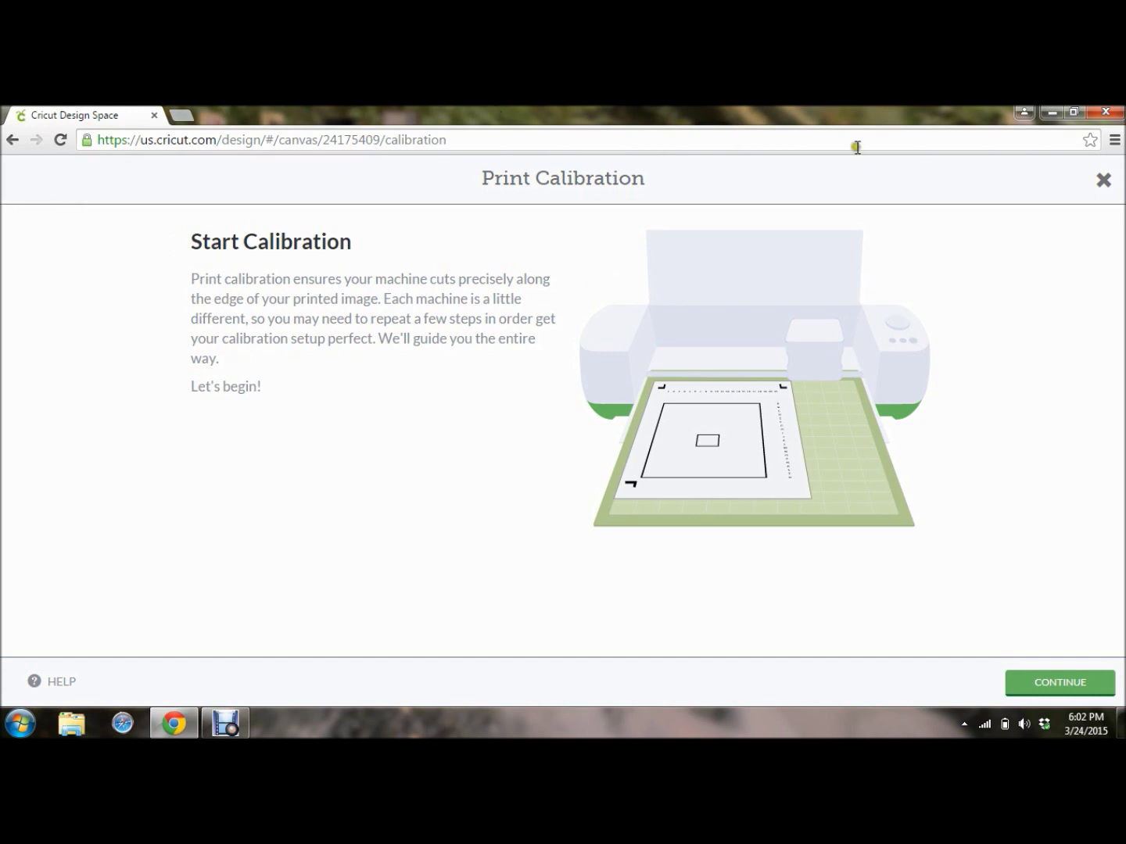
click(1099, 181)
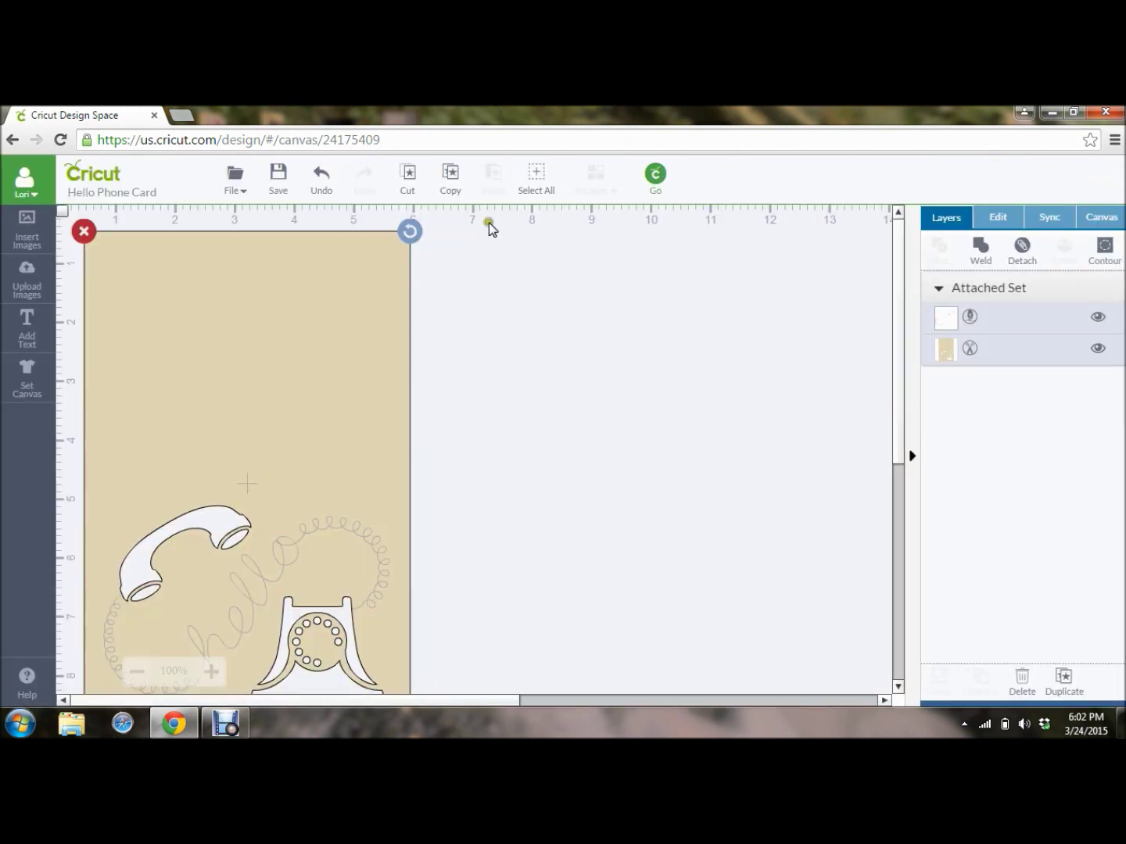
click(35, 195)
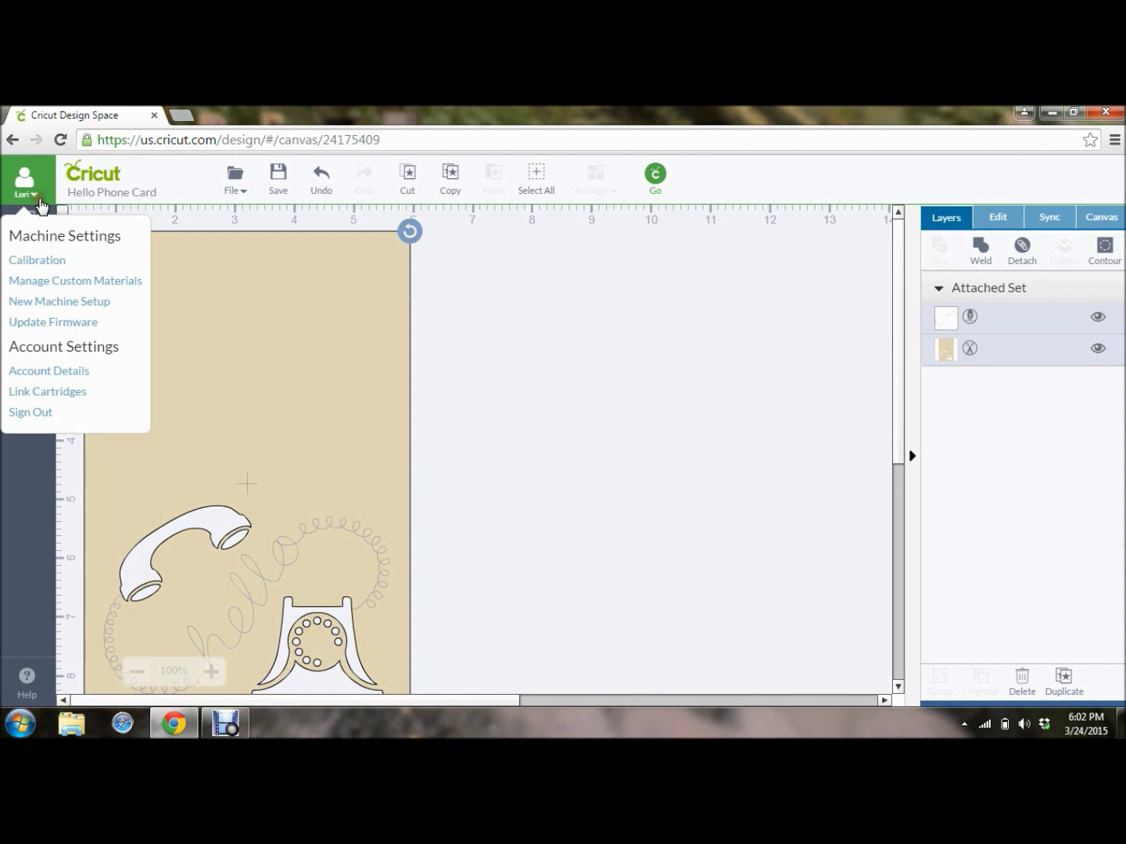
click(35, 286)
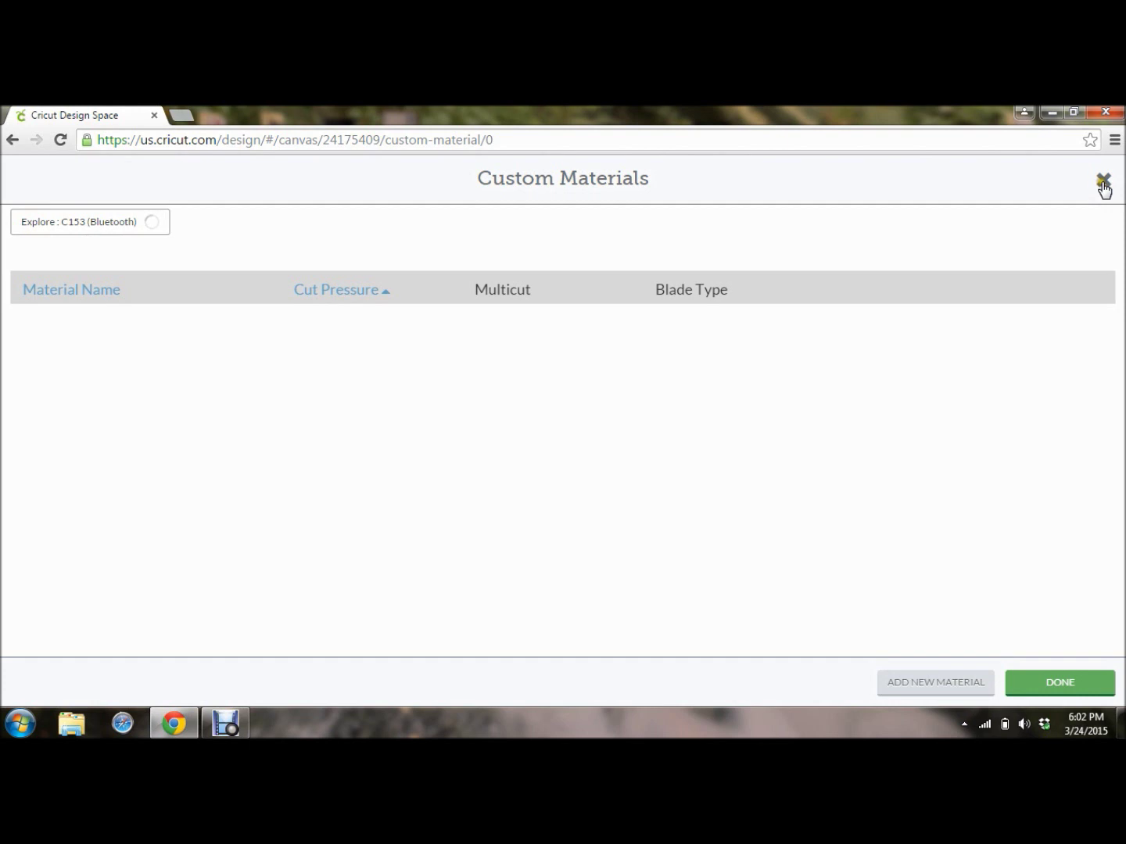
click(1103, 182)
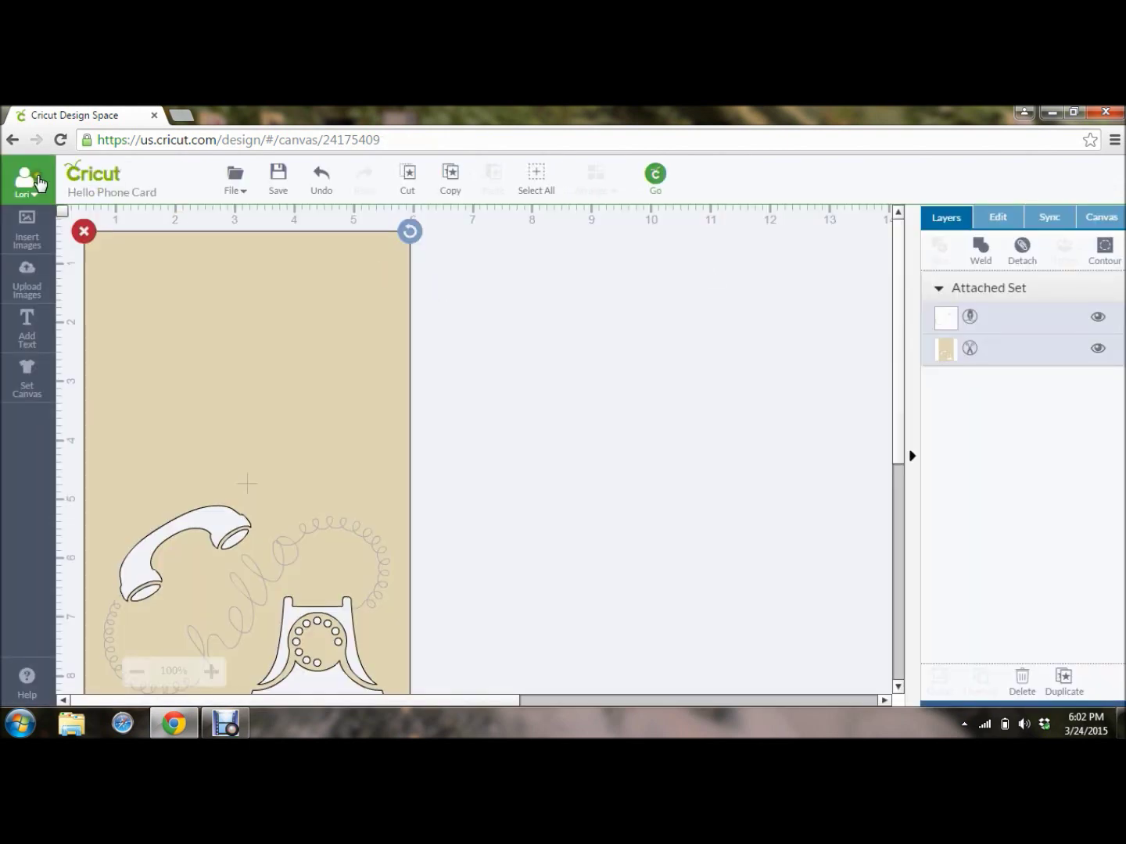
click(37, 185)
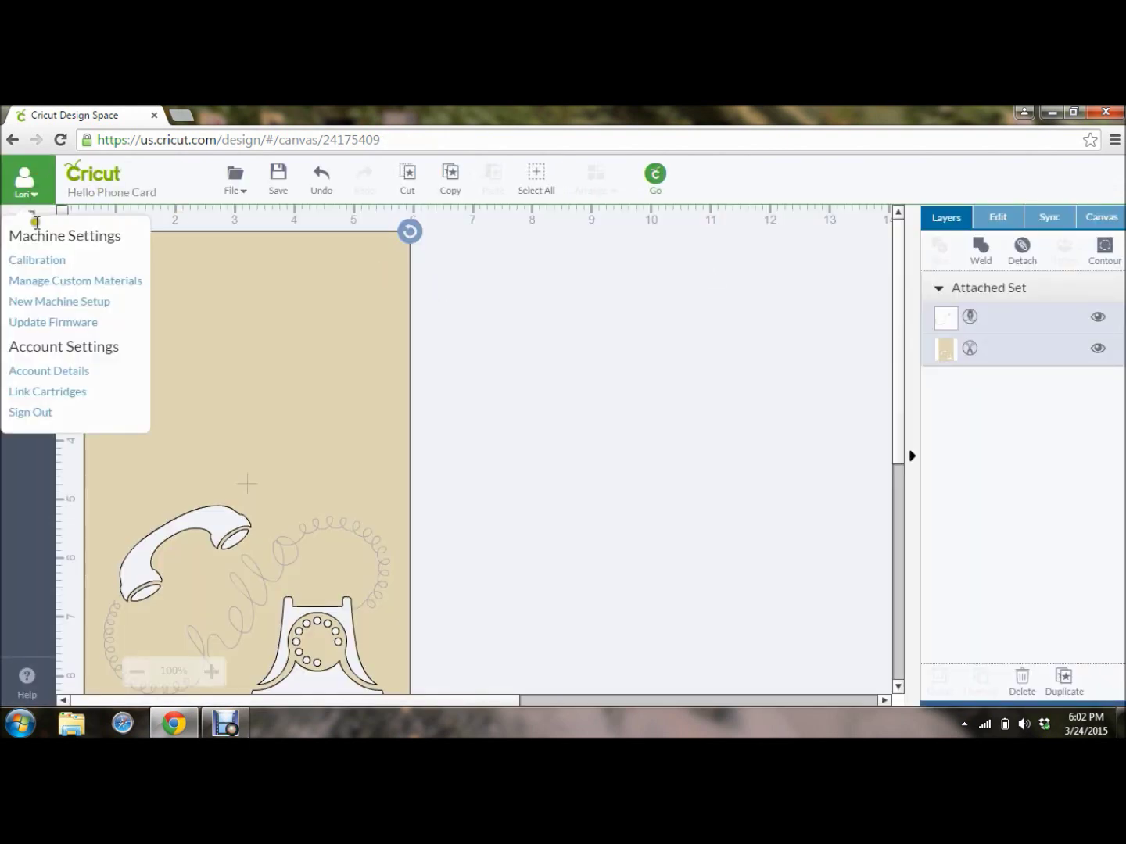
Begin New Machine Setup and reach Connect Machine with the Explore detected.
click(41, 305)
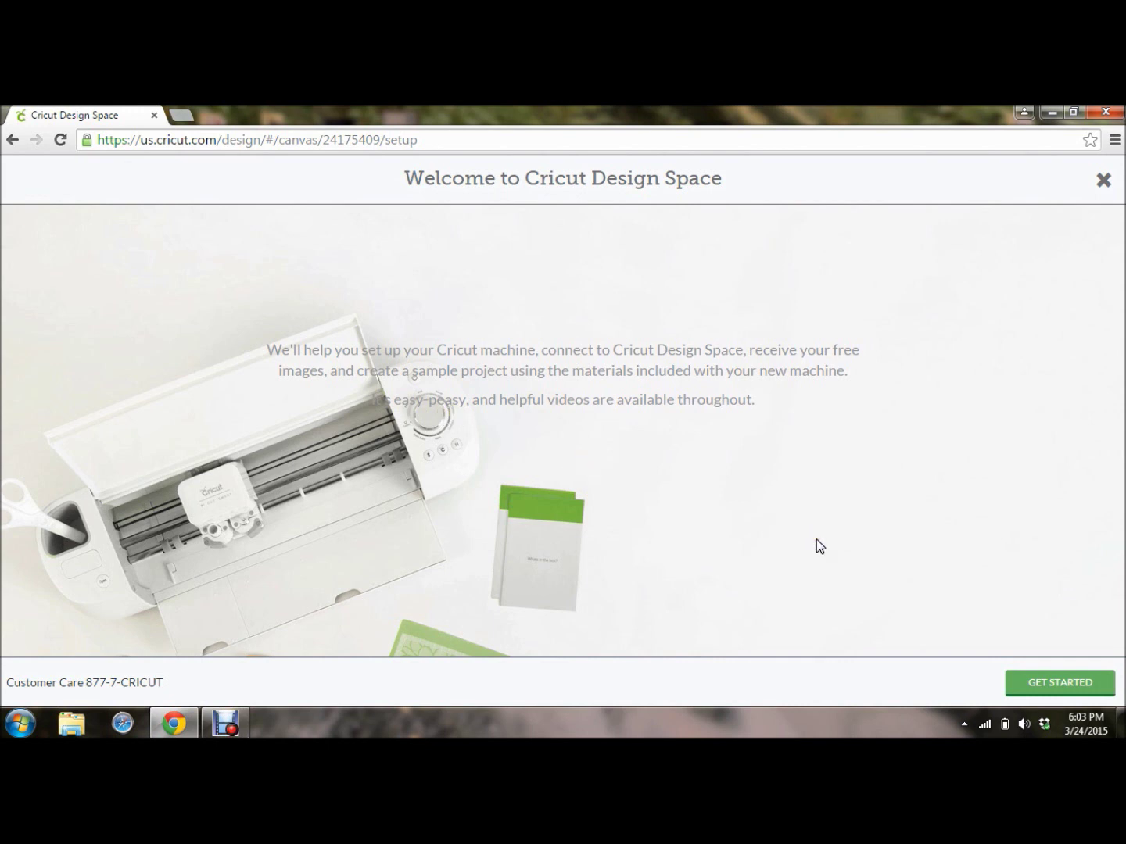
click(1043, 692)
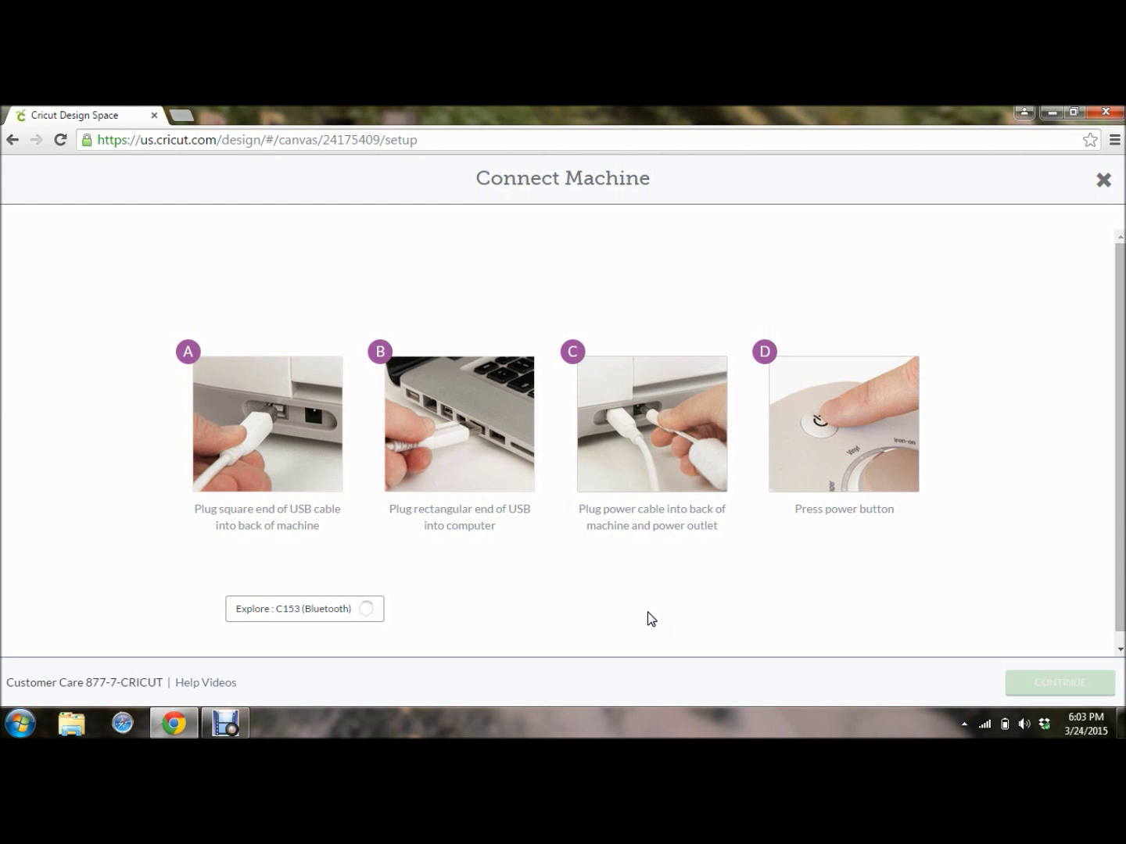
click(808, 629)
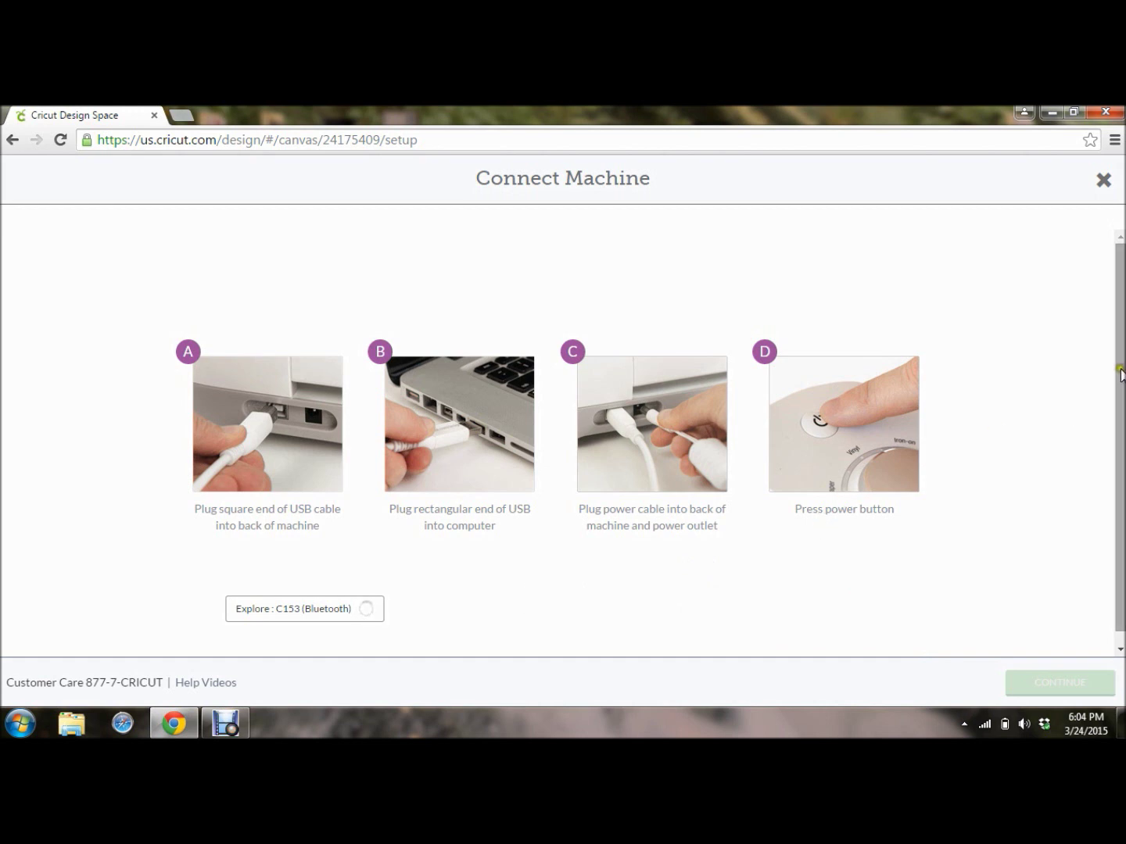
scroll(1121, 383, down, 1)
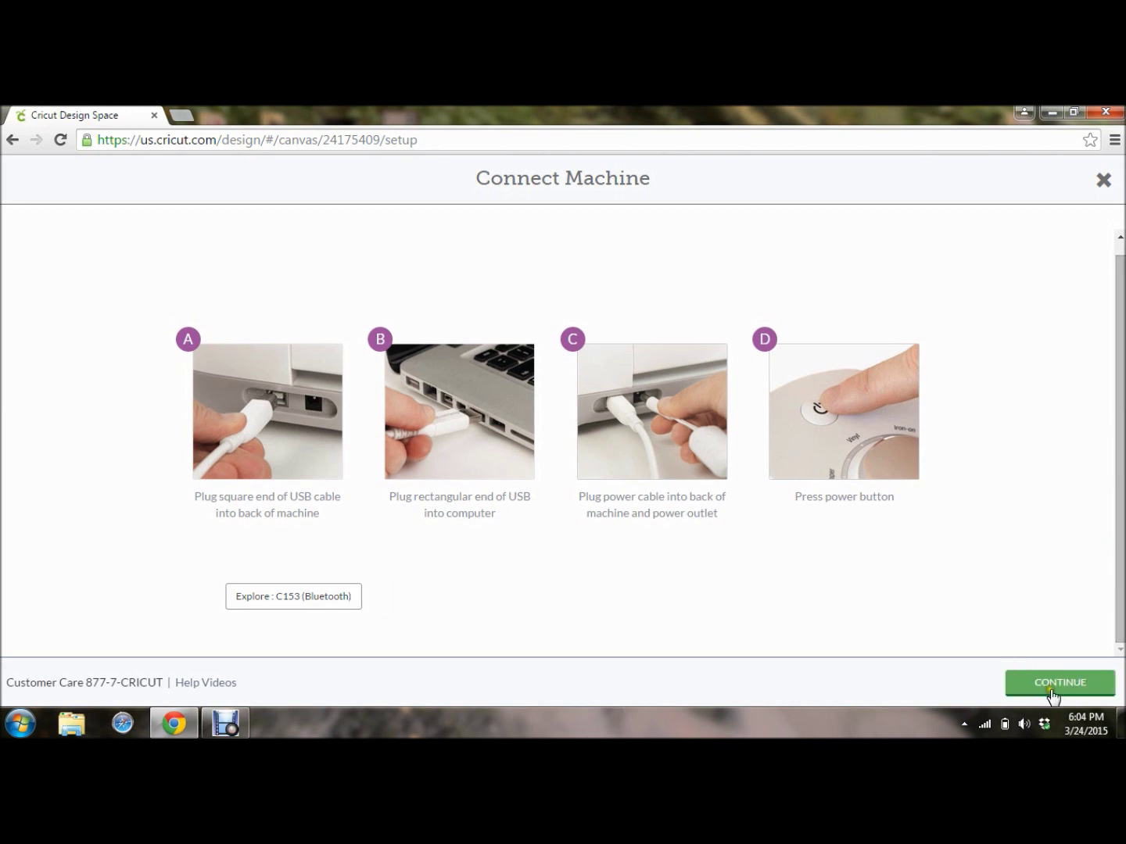
Skip the Thank You card sample project and close the Setup Complete page.
click(1068, 682)
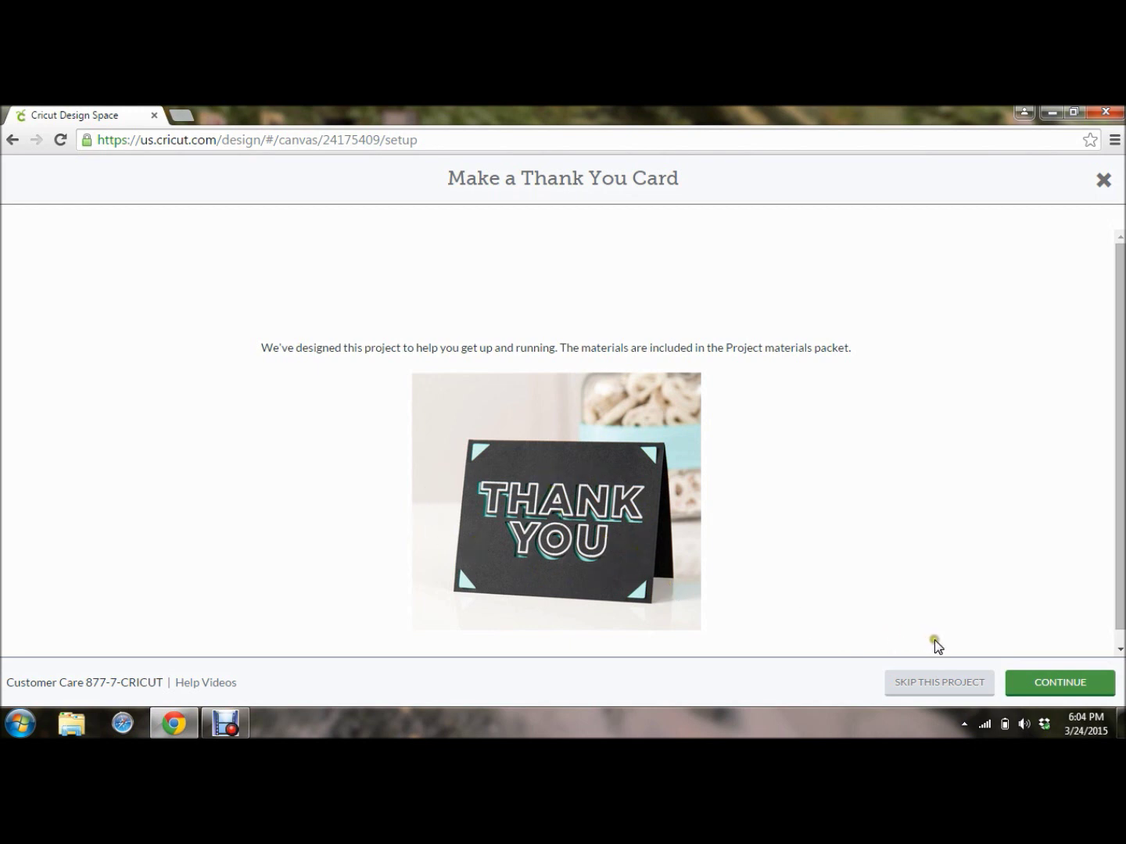
click(946, 685)
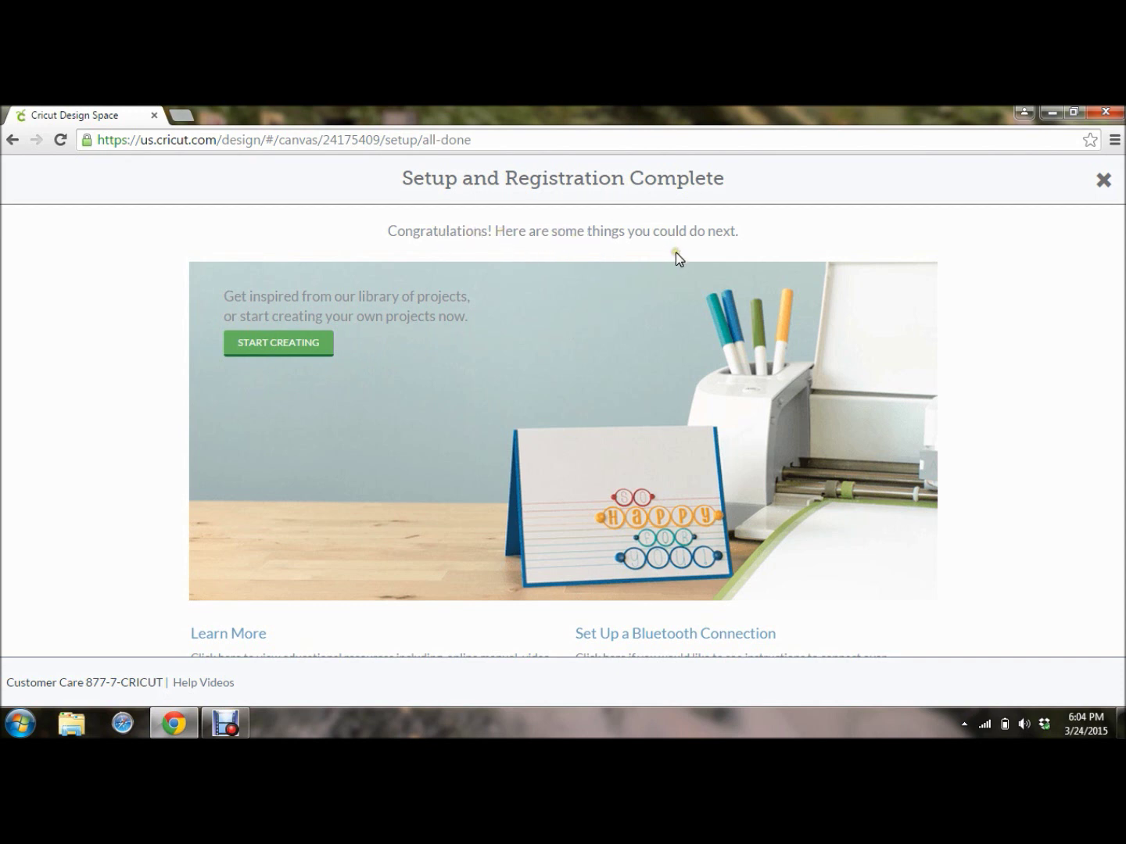
click(1102, 182)
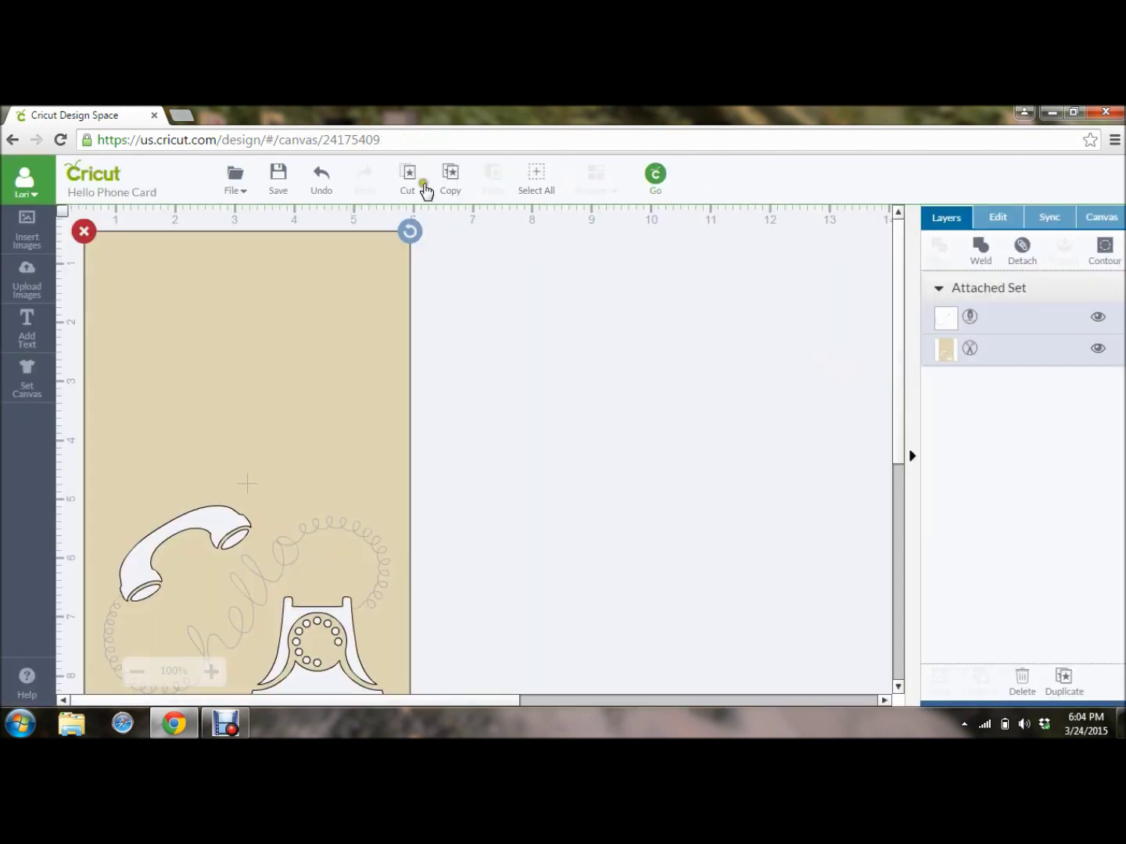
Check the machine firmware (1.091, up to date) and close the update page.
click(30, 183)
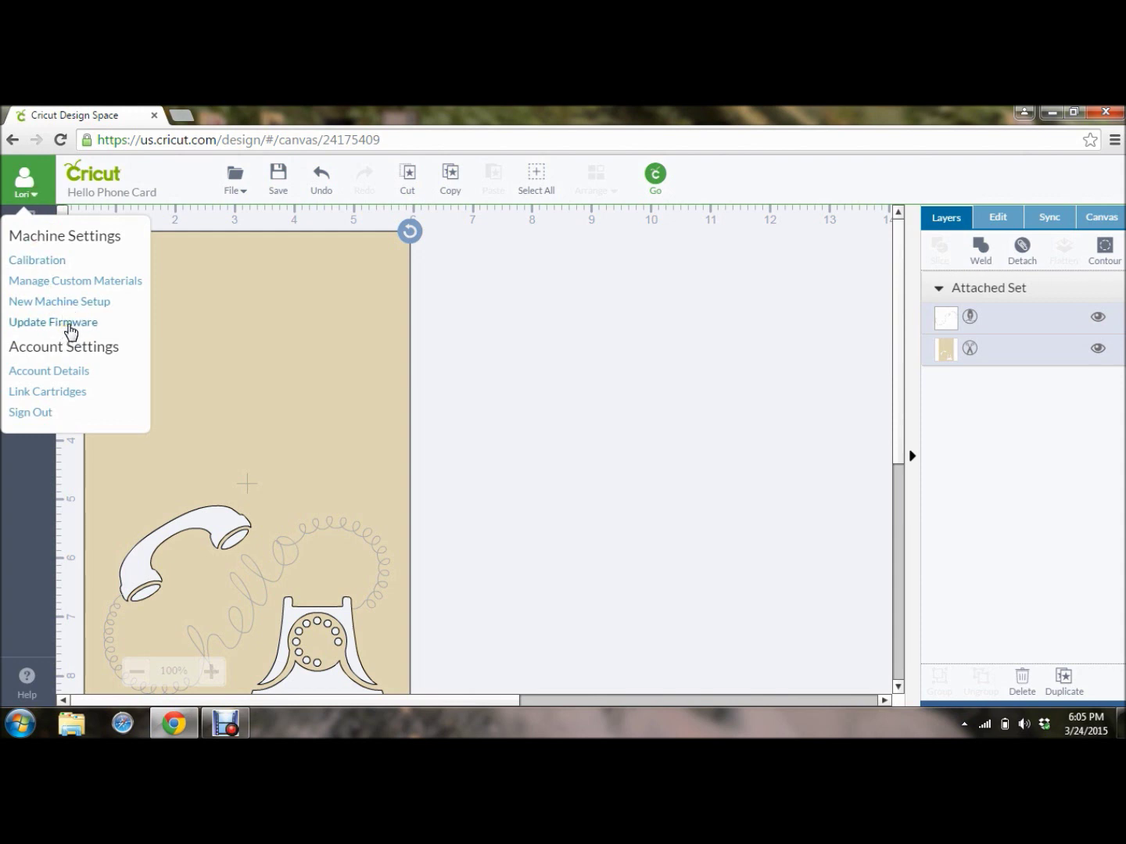
click(69, 328)
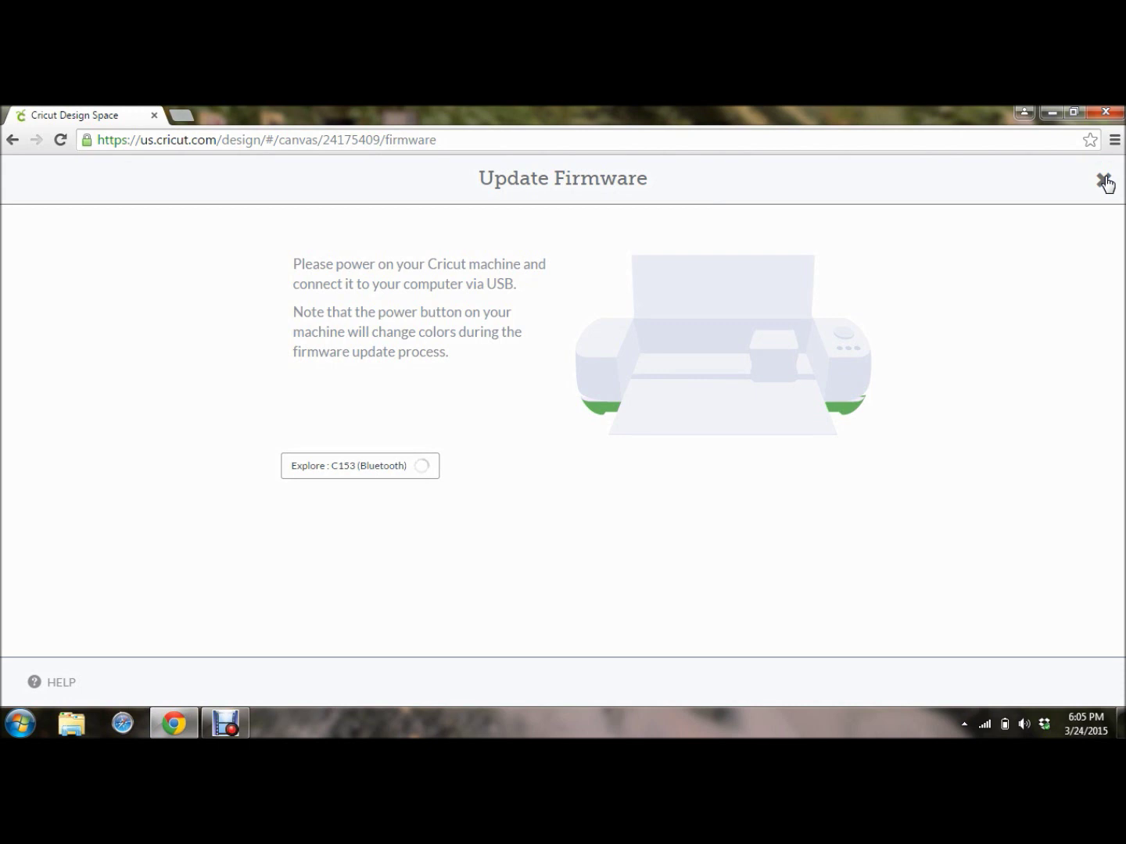
click(1093, 186)
click(1102, 179)
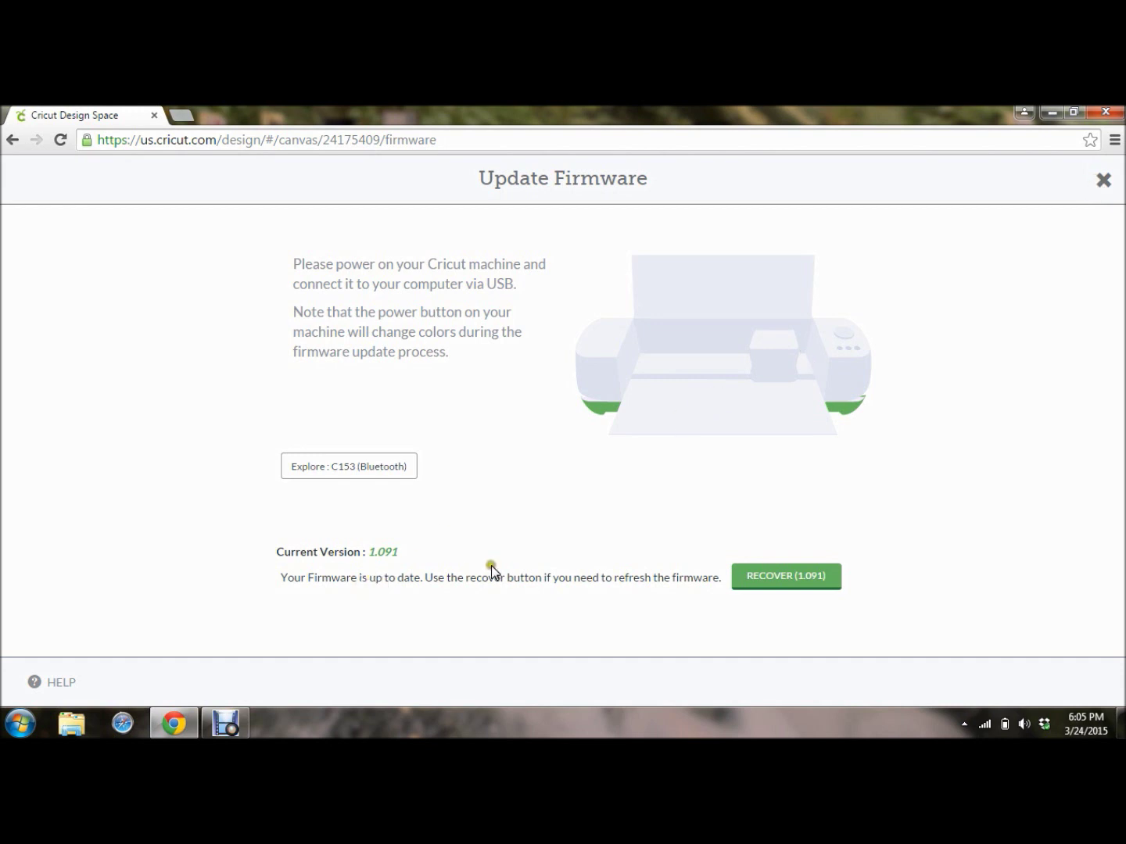
click(1102, 180)
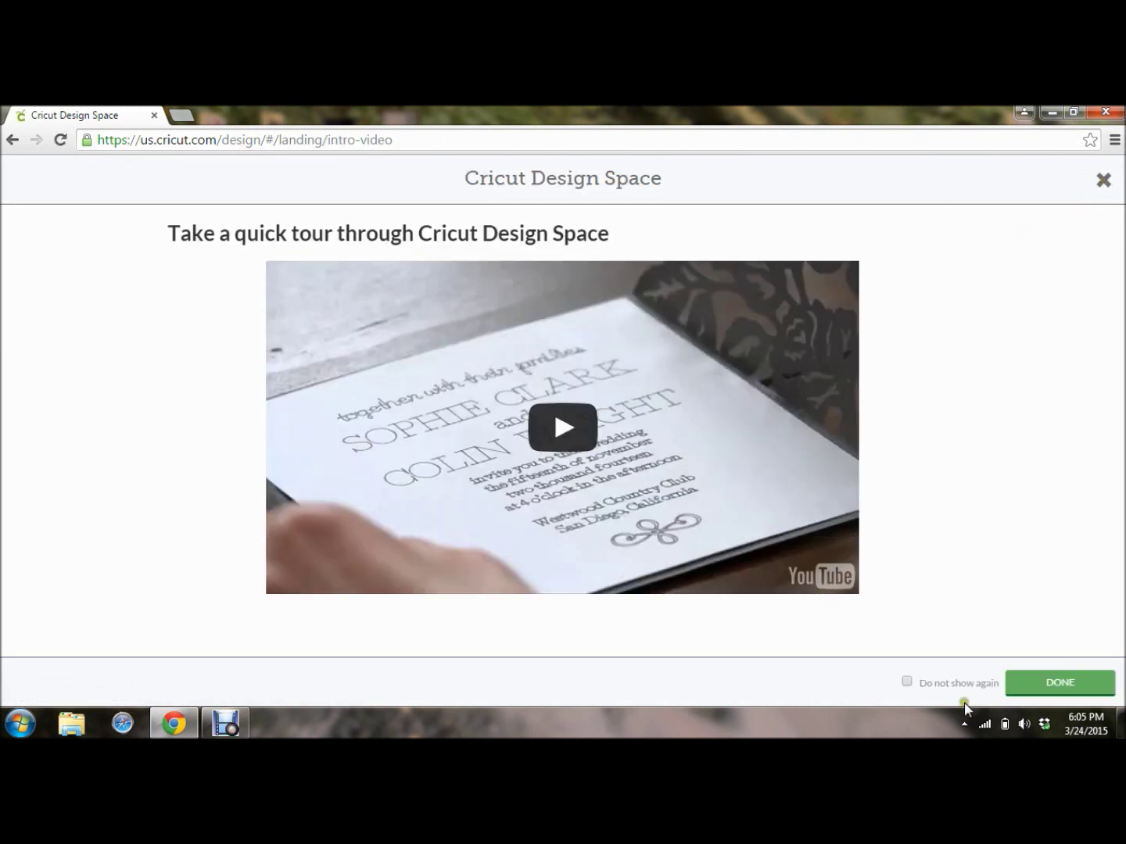
Dismiss the tour video, then view and close Account Details to reach the projects page.
click(1025, 683)
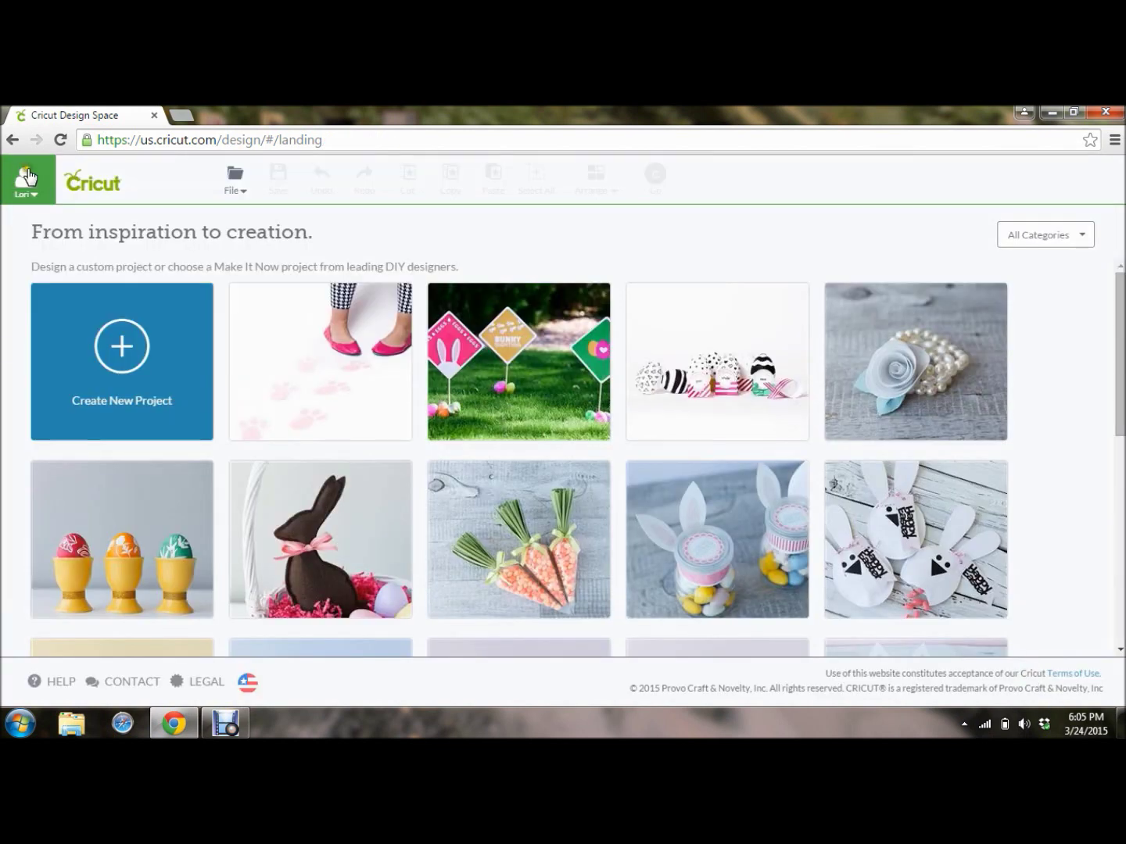
click(28, 179)
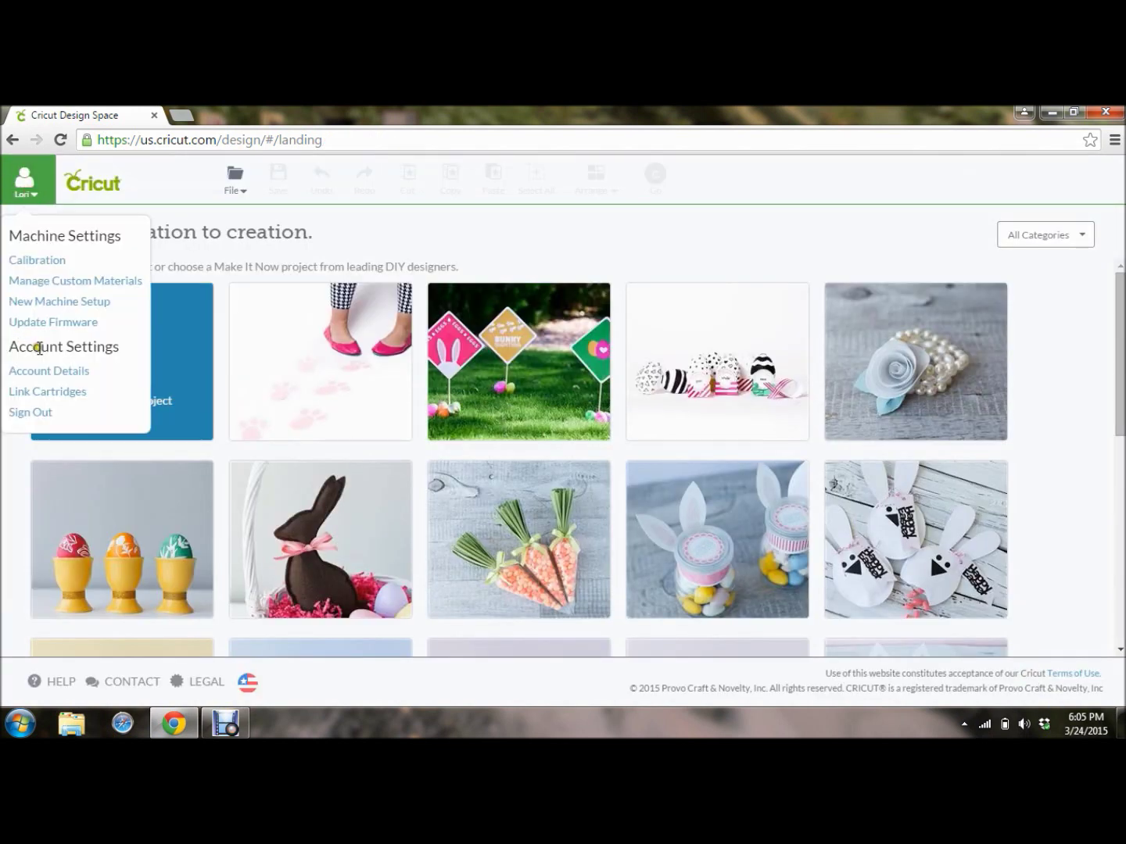
click(74, 372)
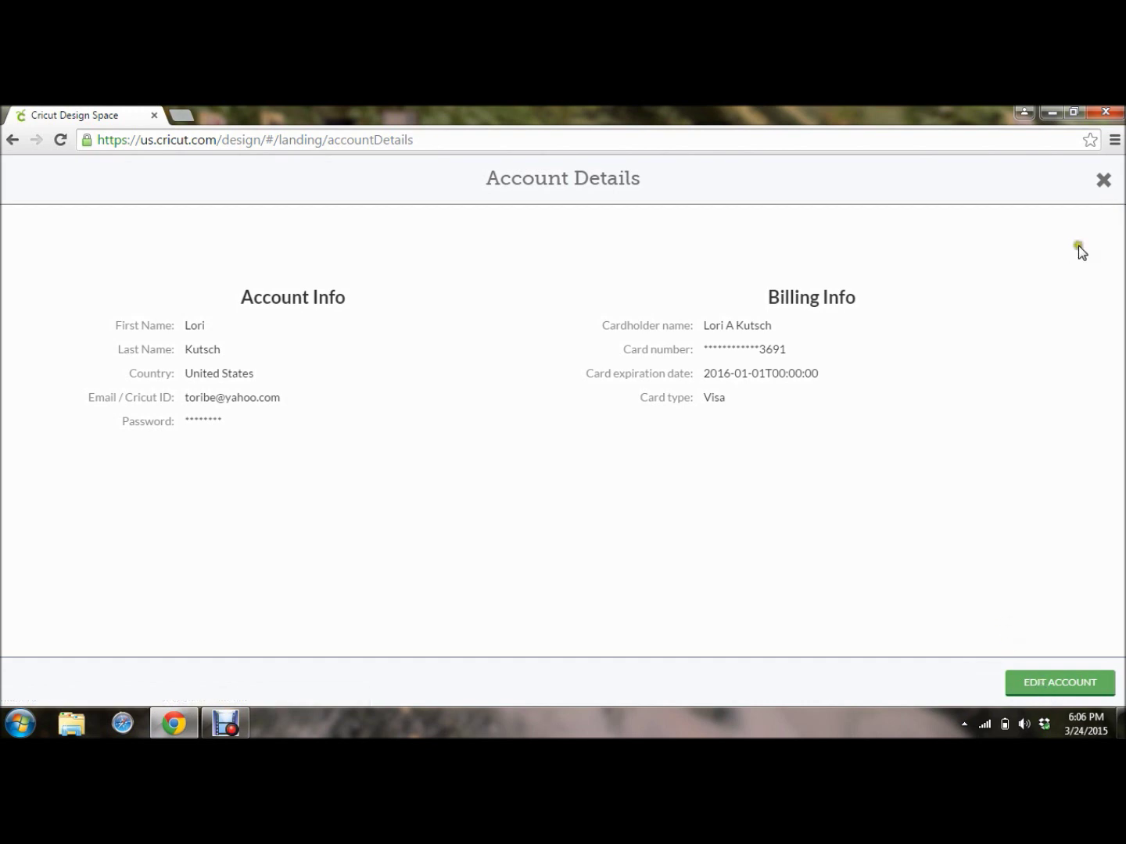
click(1104, 181)
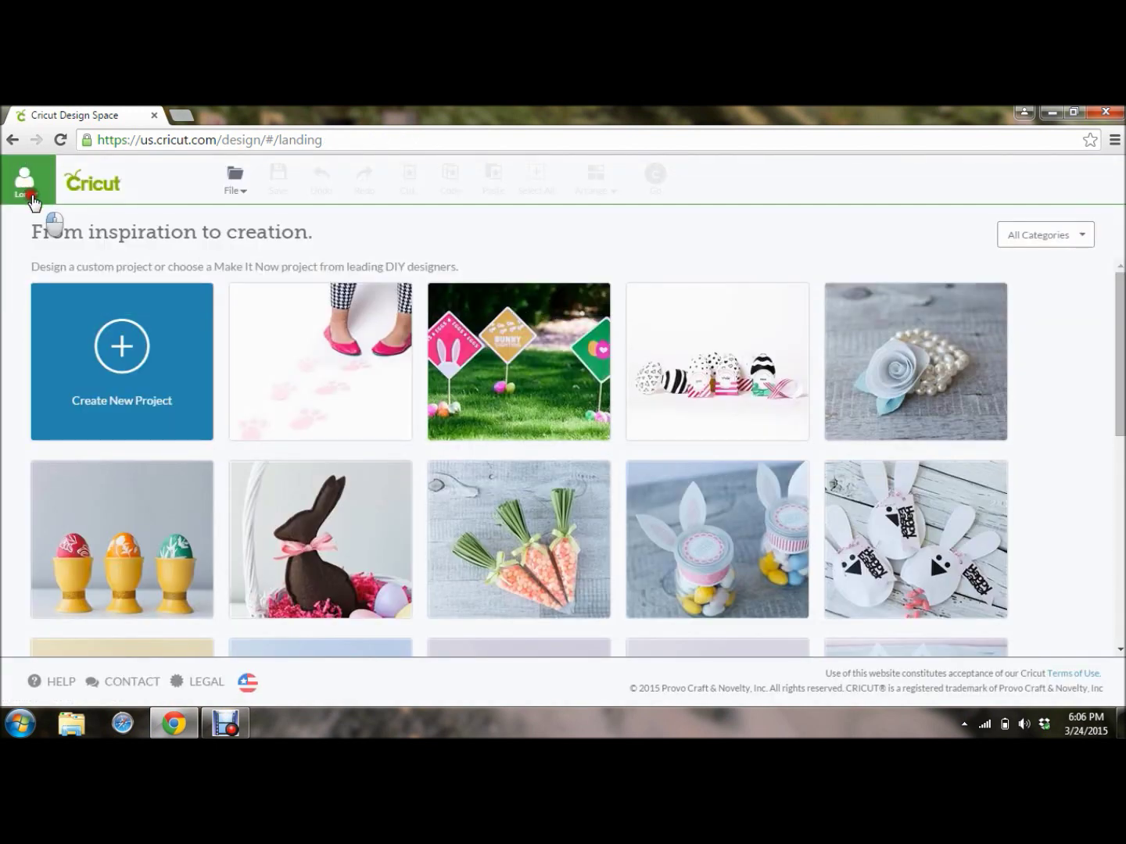
click(27, 192)
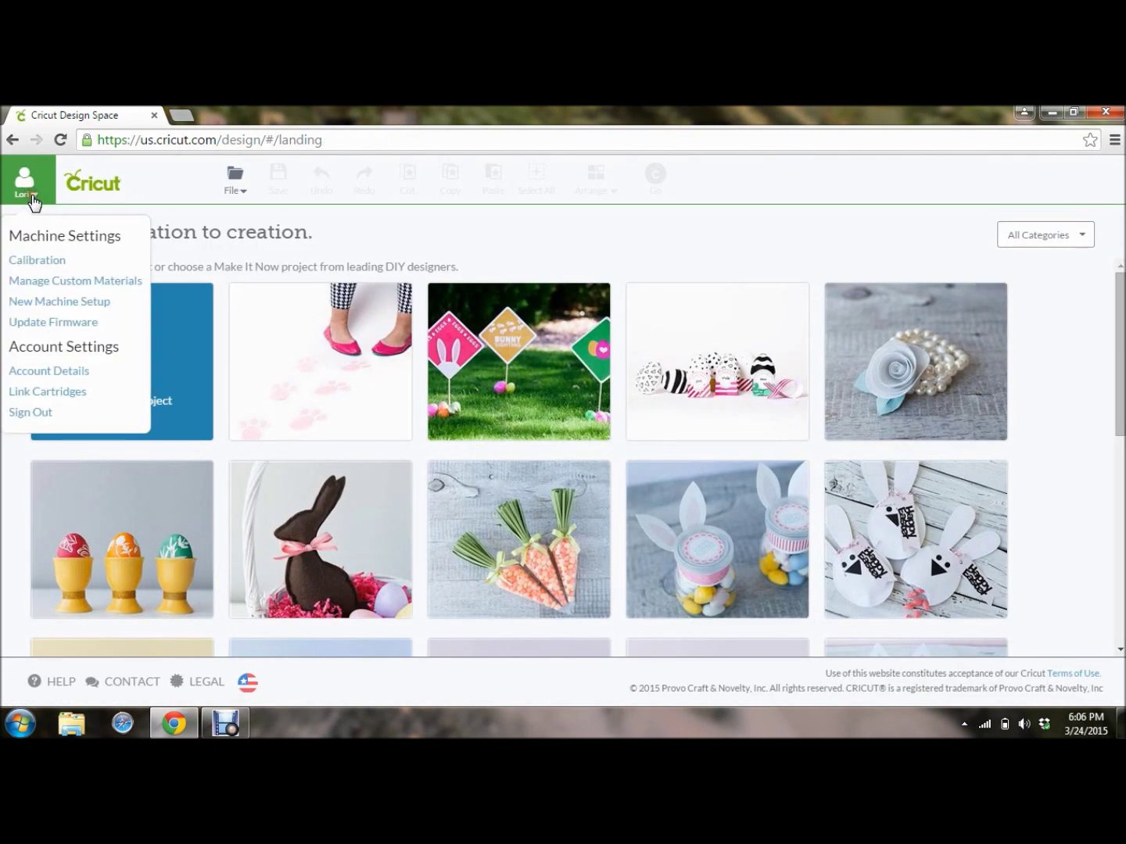
click(57, 391)
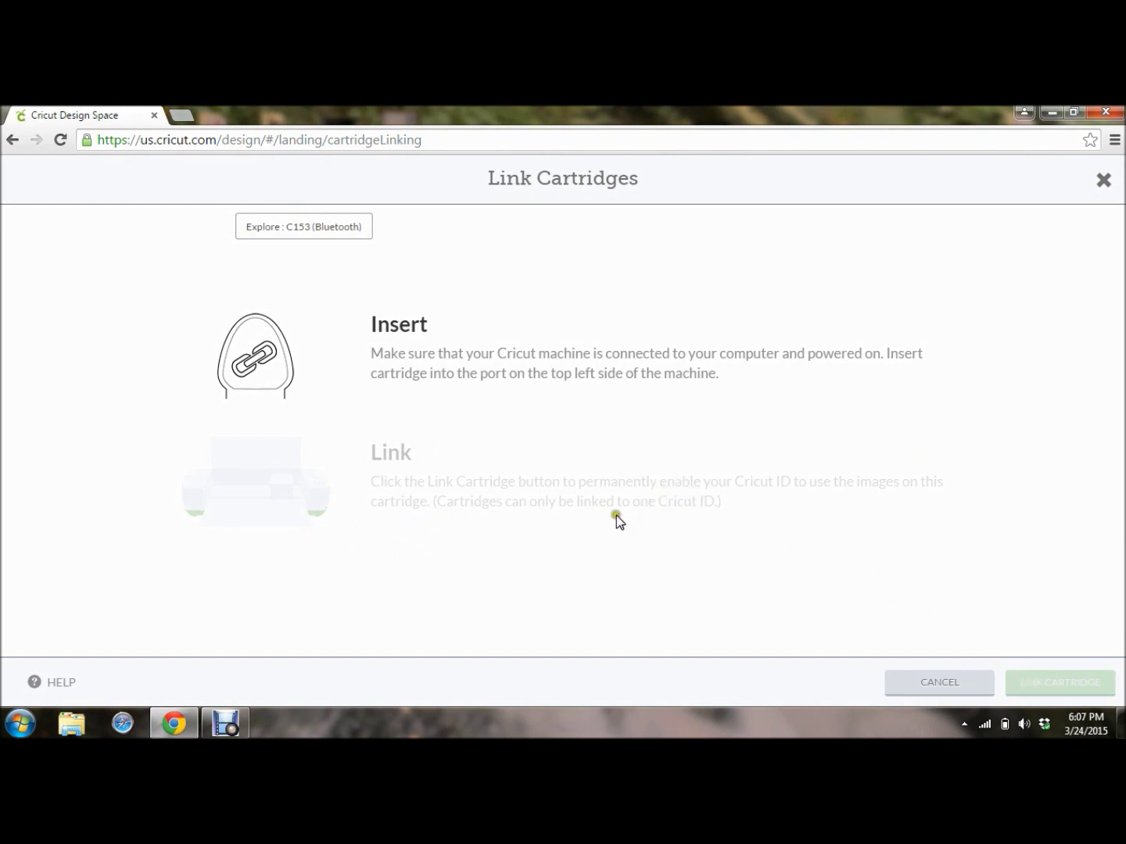
click(576, 512)
click(638, 501)
click(610, 480)
click(391, 448)
click(1102, 180)
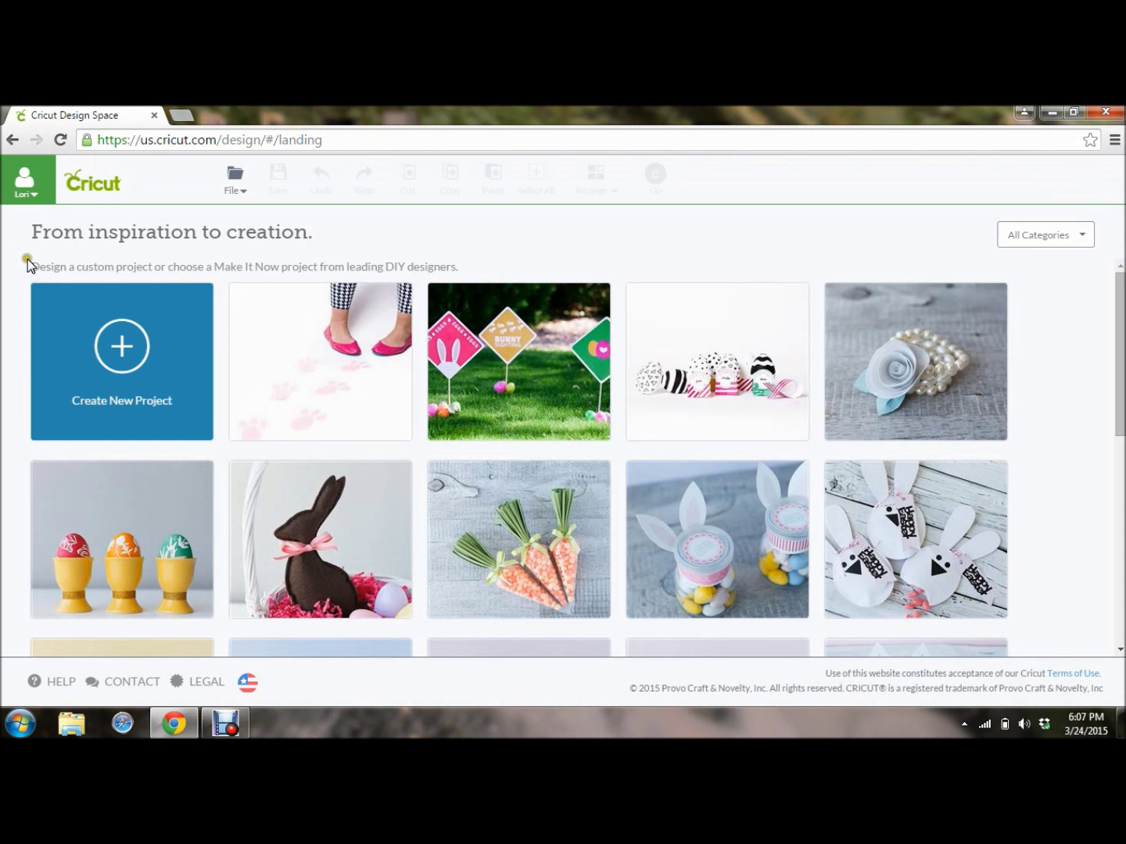
click(25, 187)
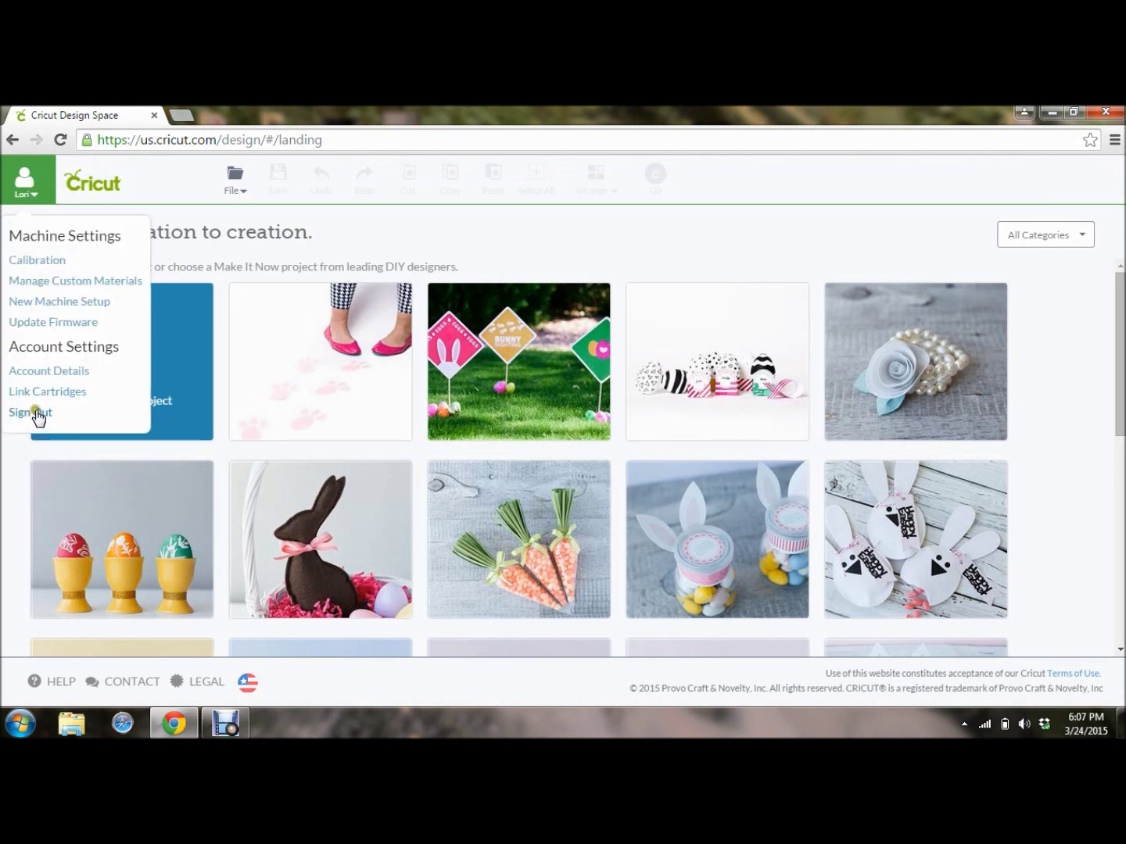
click(402, 214)
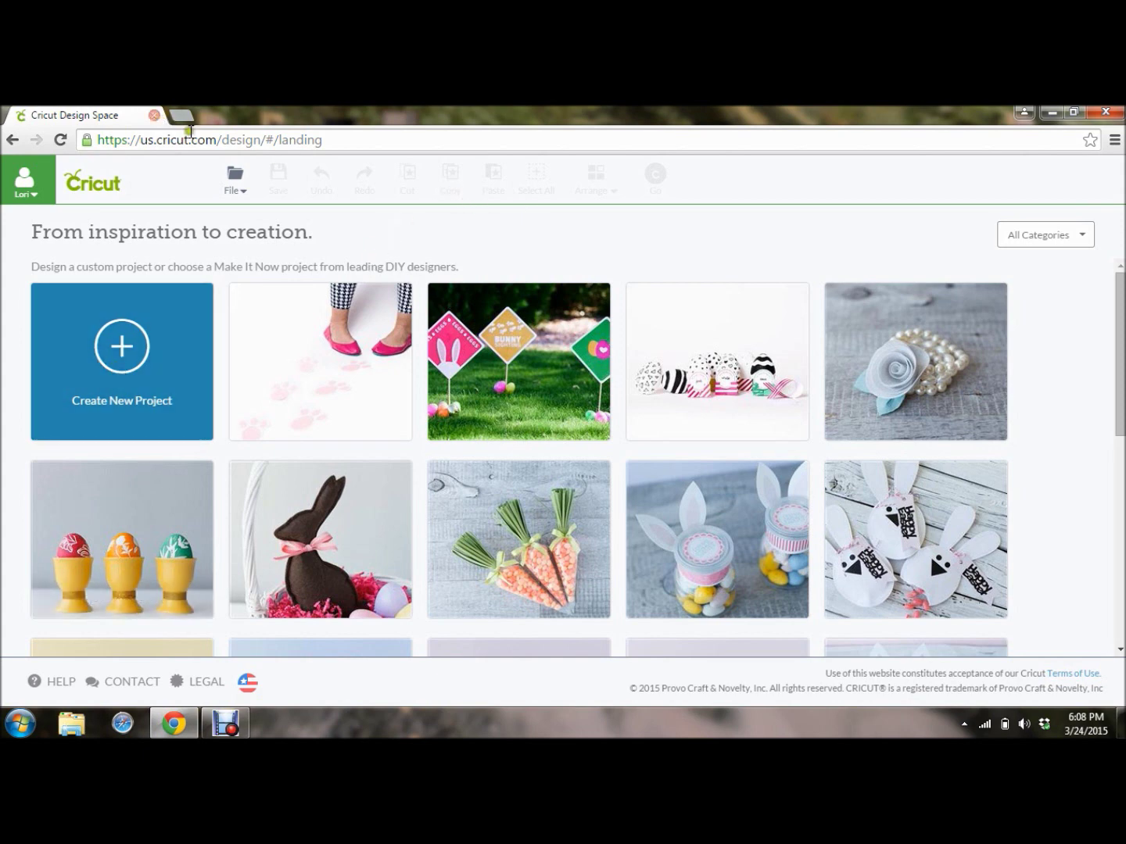
click(573, 222)
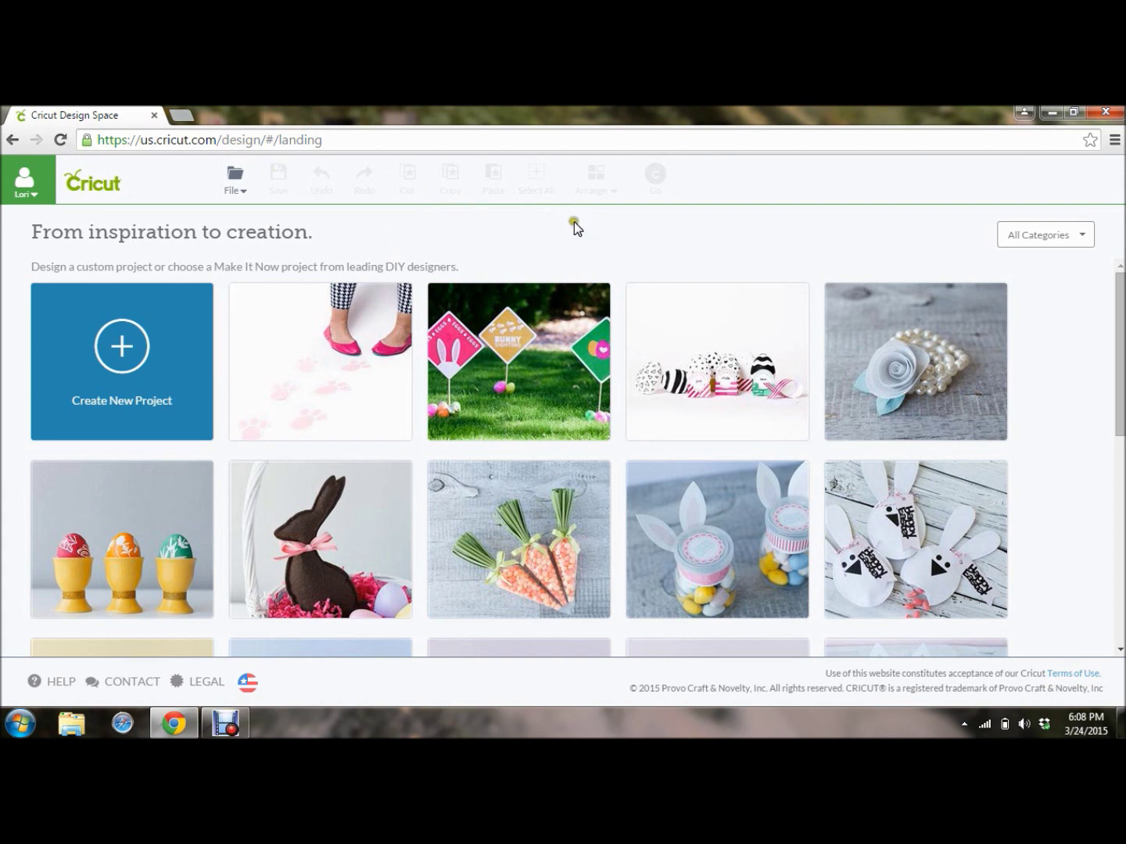